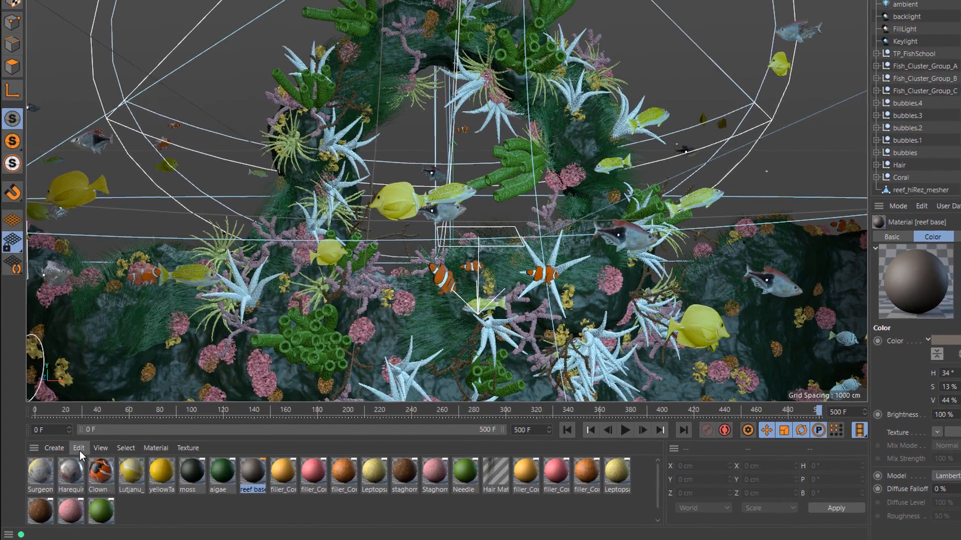
Delete the unused materials from the scene
click(63, 466)
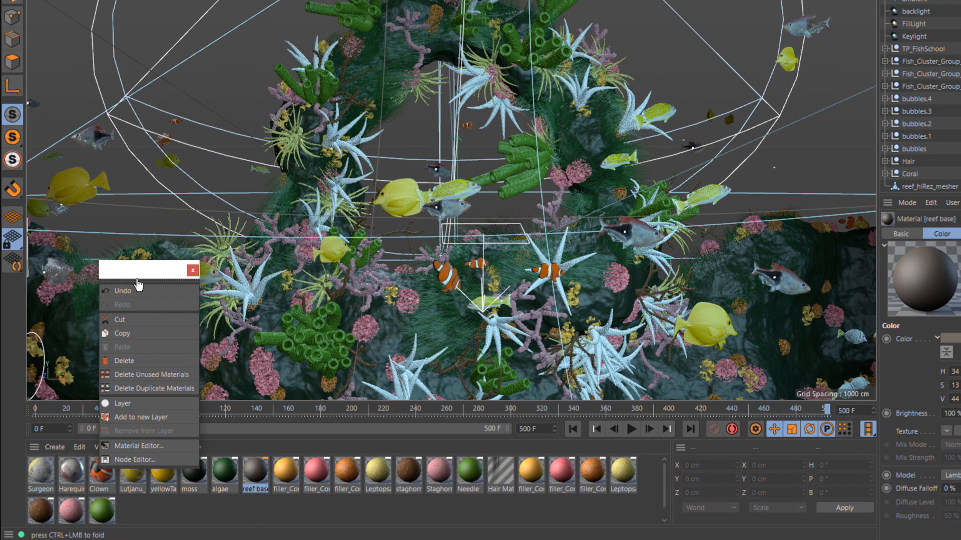
click(131, 376)
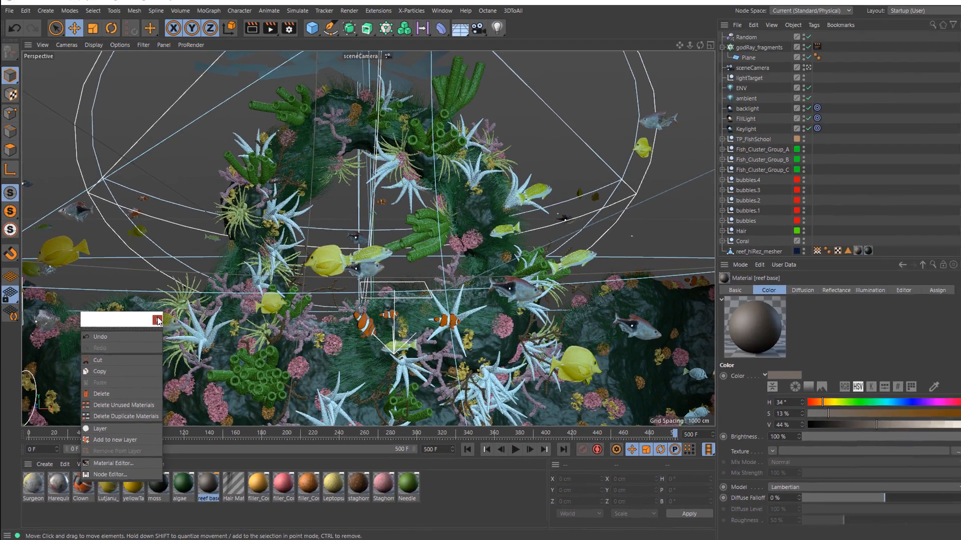
click(193, 271)
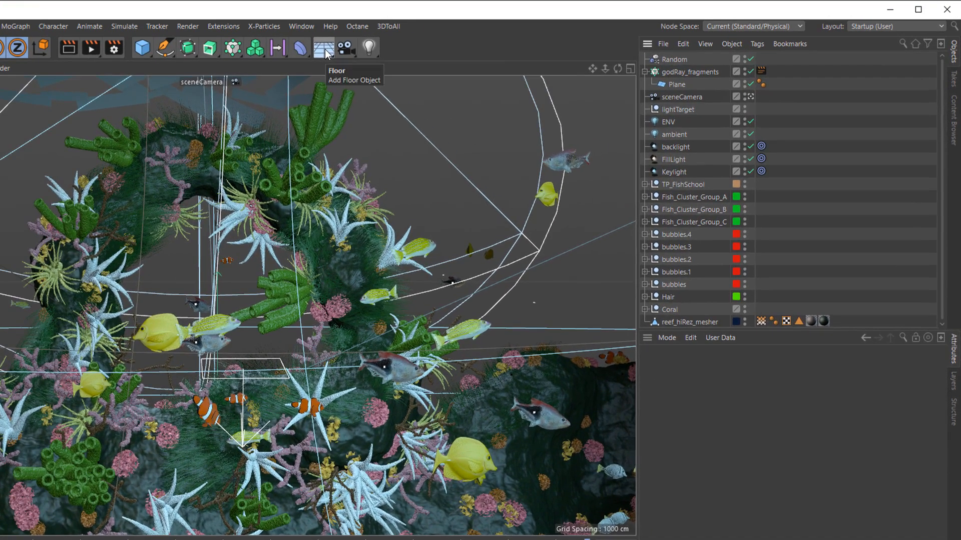
Add a Sky object to the scene
click(382, 46)
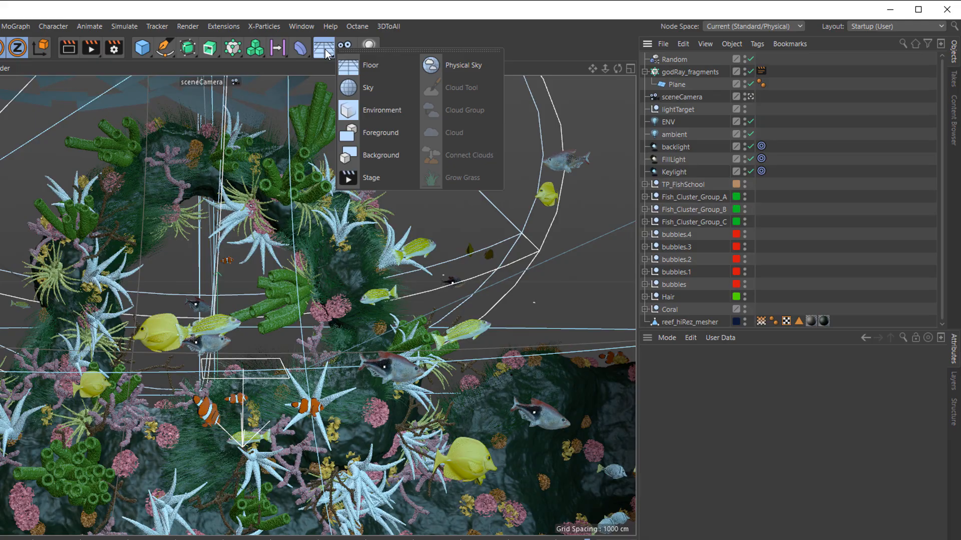
click(367, 88)
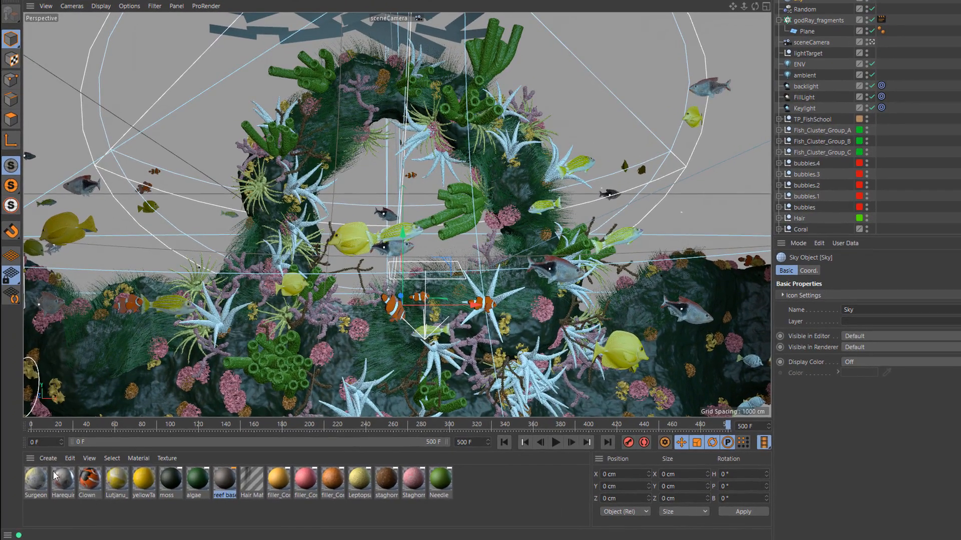
Create a new material and name it ENV
click(48, 458)
mouse_move(55, 493)
click(214, 509)
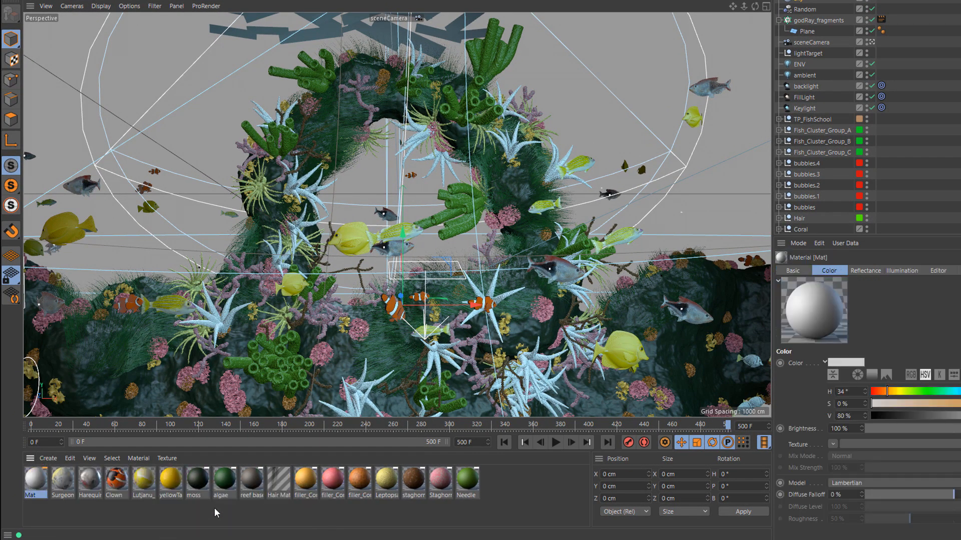
double_click(41, 479)
drag(109, 28, 644, 6)
text(ENV)
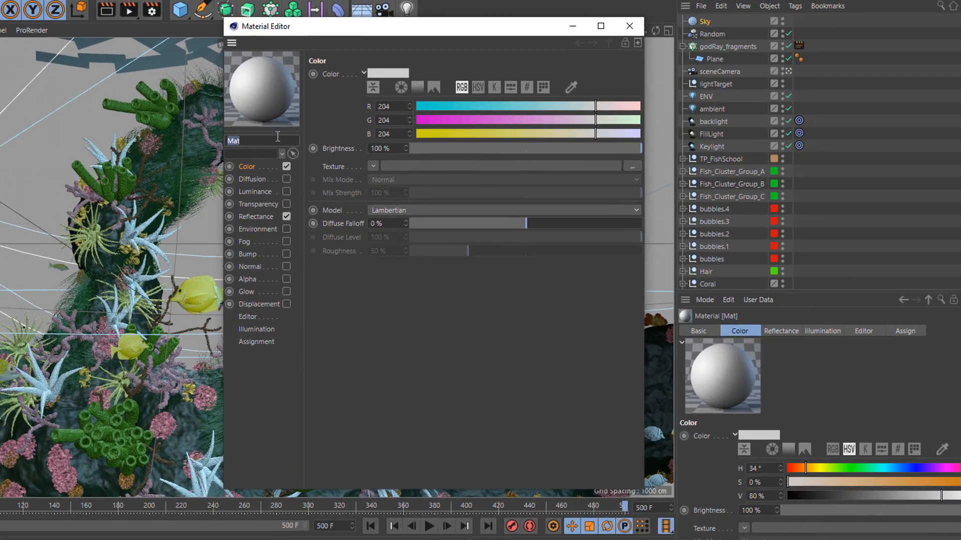
key(Return)
Disable the ENV material's Color and Reflectance channels and enable its Luminance channel
click(287, 167)
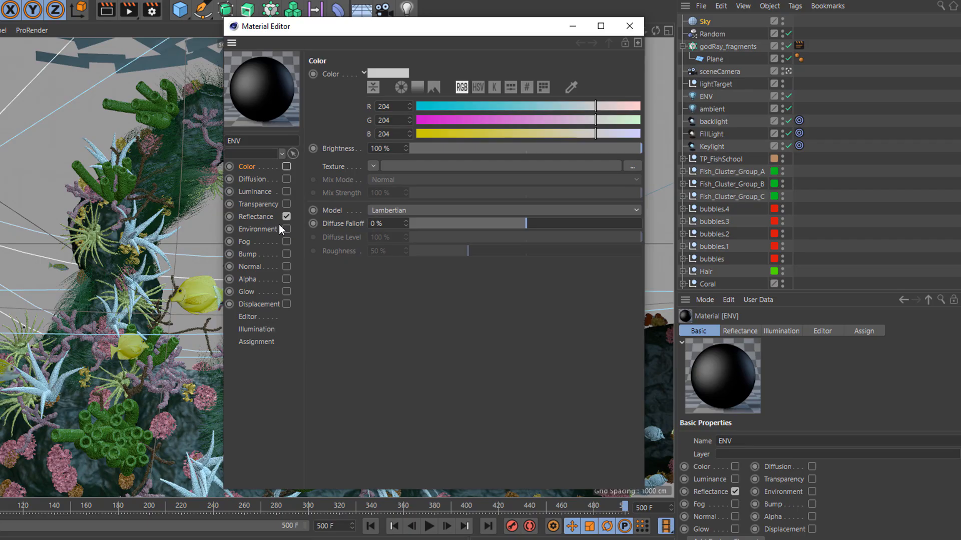
click(286, 215)
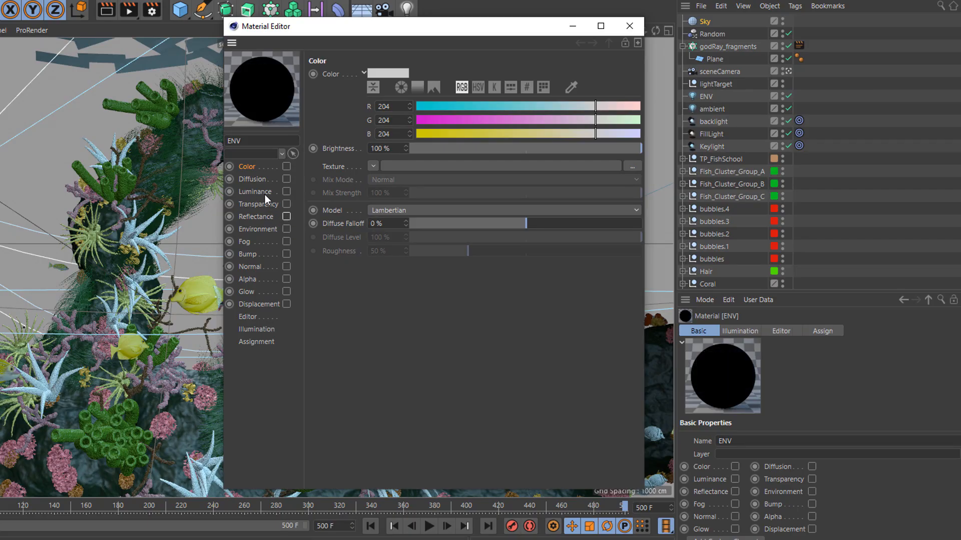
click(287, 191)
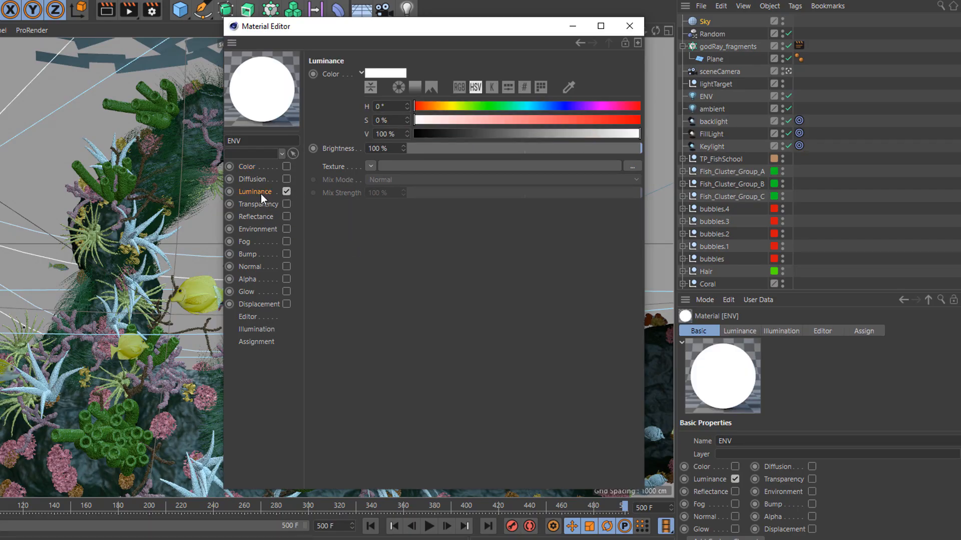
Load spiaggia_di_mondello_4k.hdr from the project's tex folder as the ENV material's Luminance texture
click(470, 166)
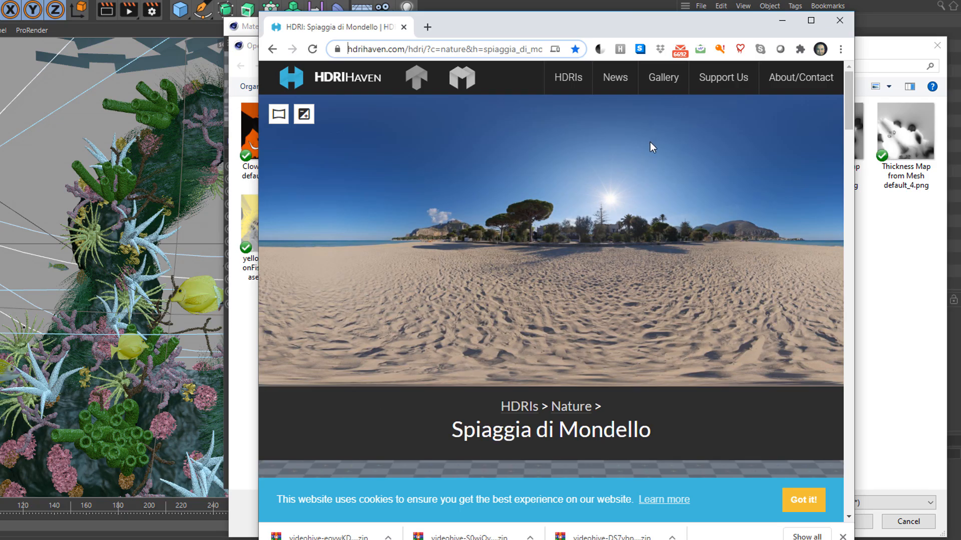
click(783, 21)
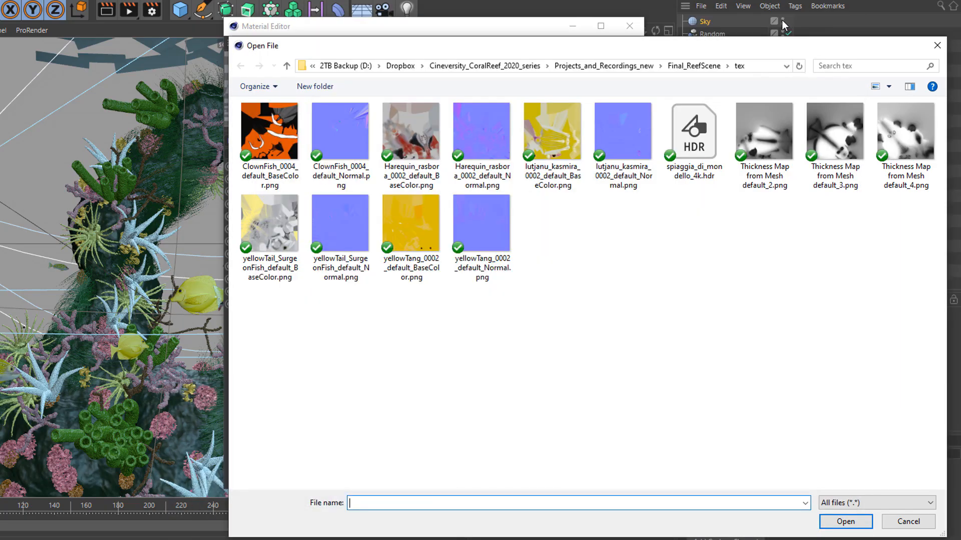
click(698, 147)
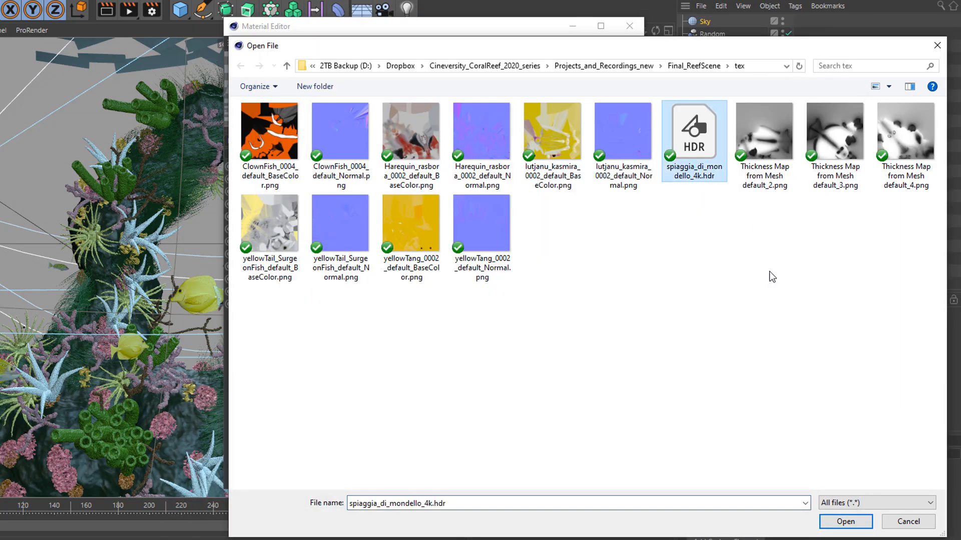
click(835, 523)
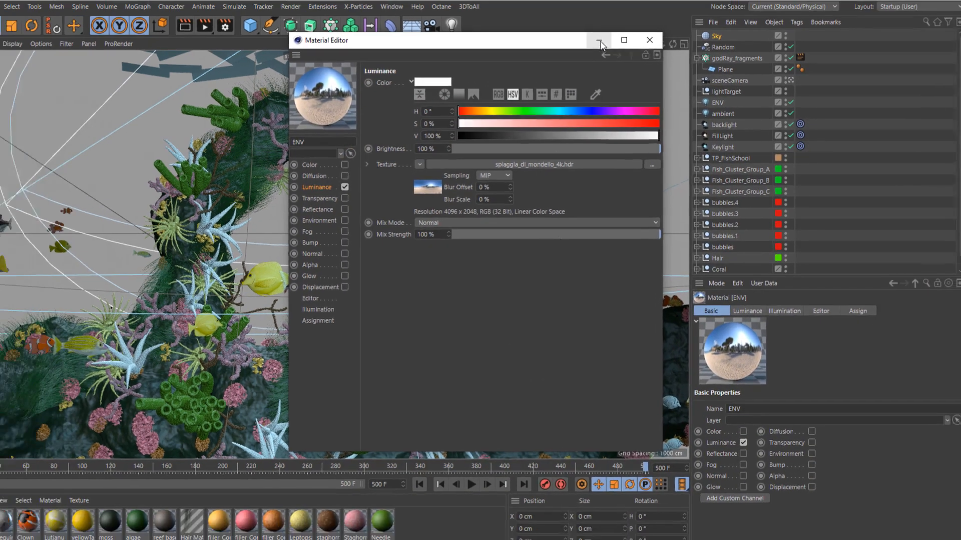
Put the material editor away and apply the ENV material to the Sky object
click(574, 27)
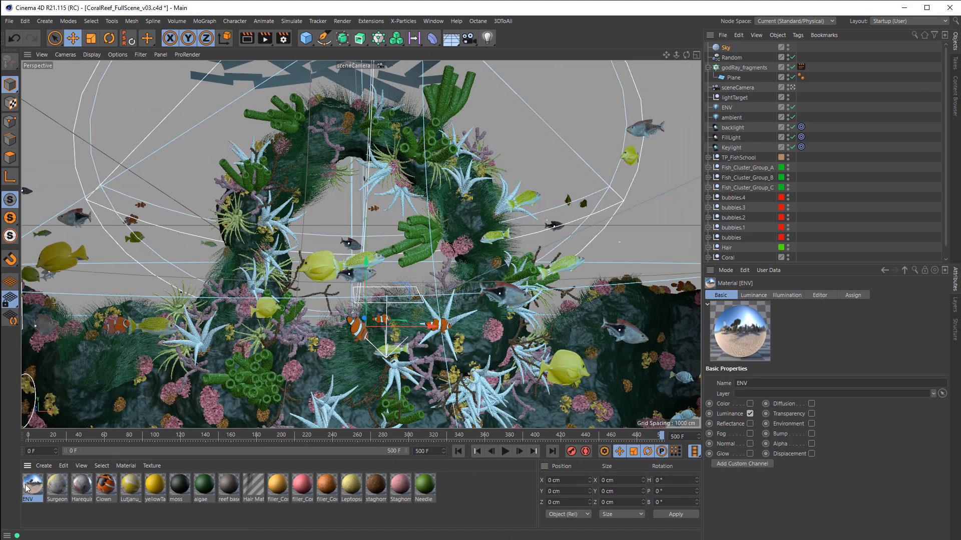
drag(29, 491, 727, 50)
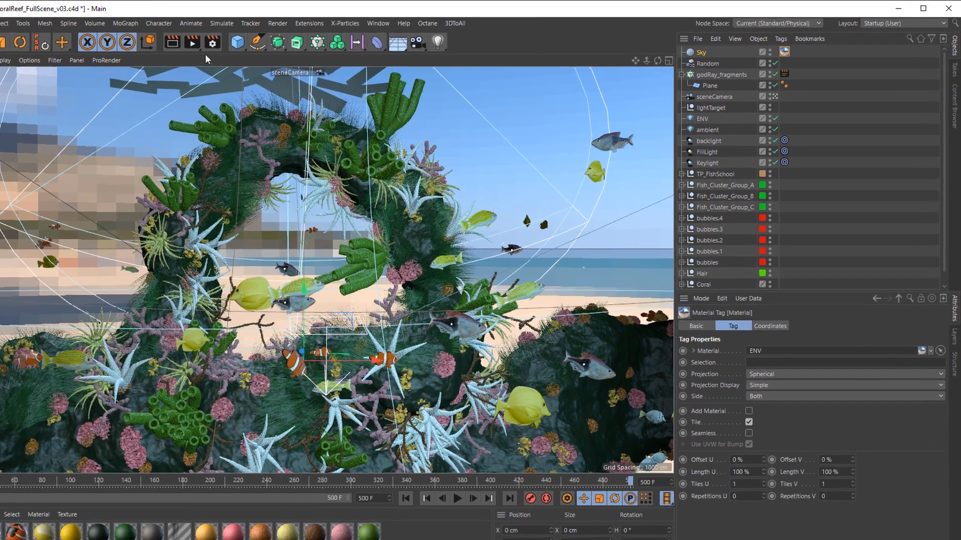
Set the anti-aliasing to None in the render settings to speed up test renders
click(283, 38)
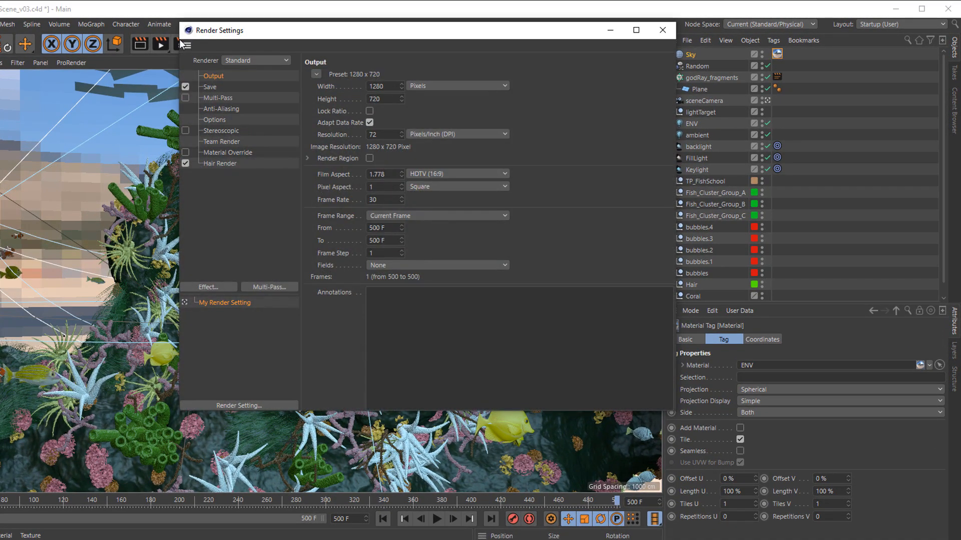
click(227, 112)
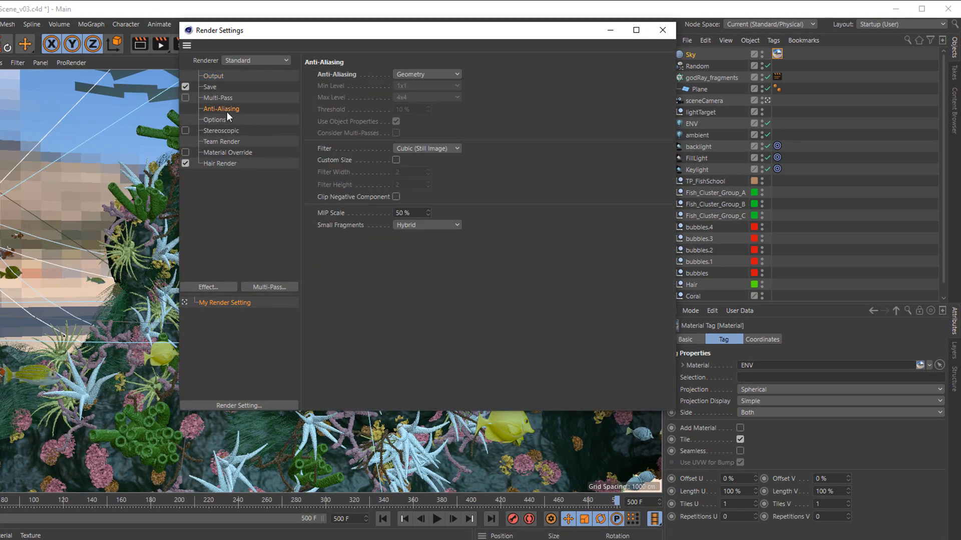
click(413, 77)
click(413, 86)
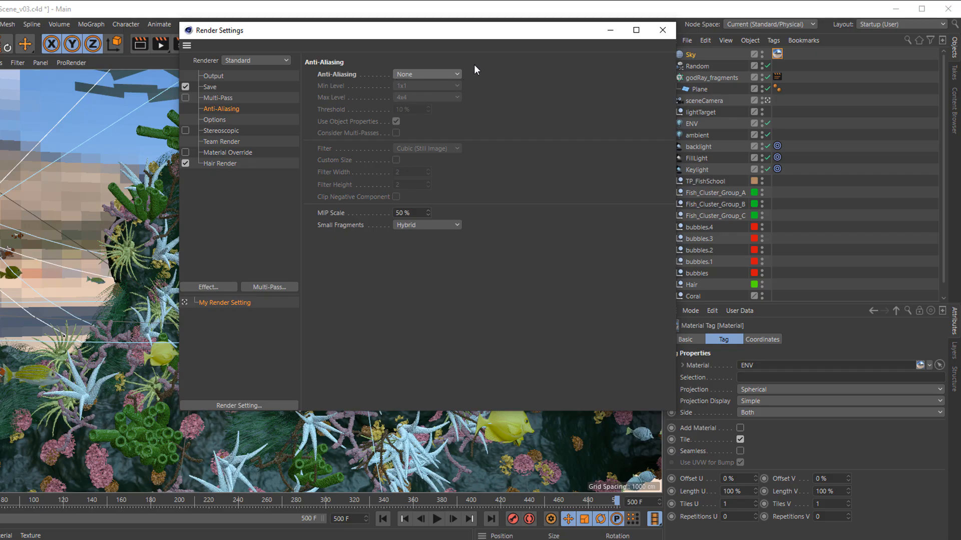
click(609, 32)
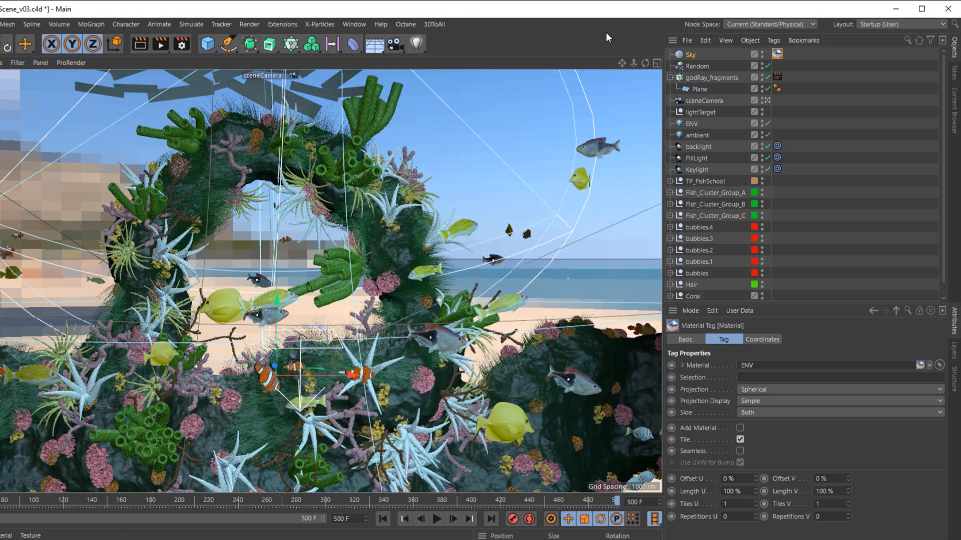
Turn off viewport and render visibility for the Coral, Reef, Hair and bubbles layers
click(955, 351)
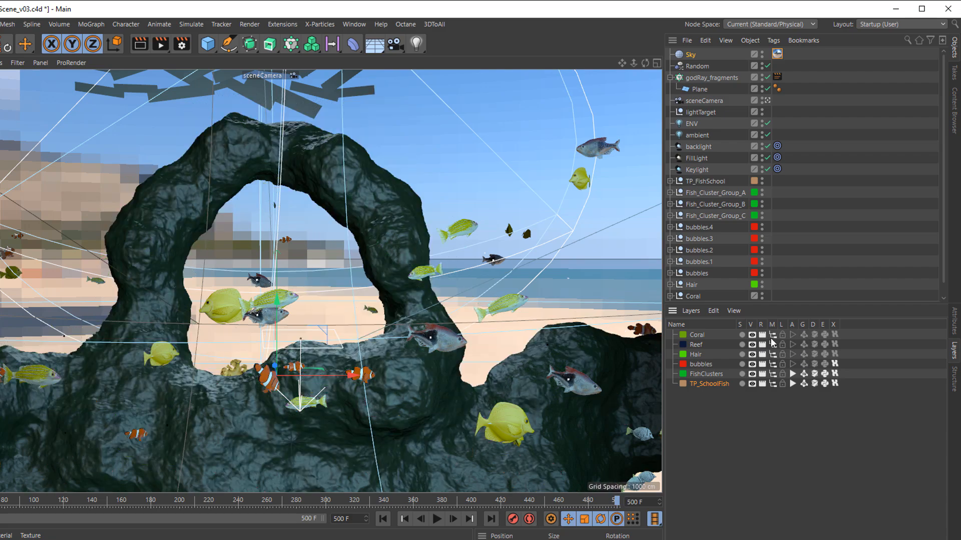
drag(753, 354, 752, 365)
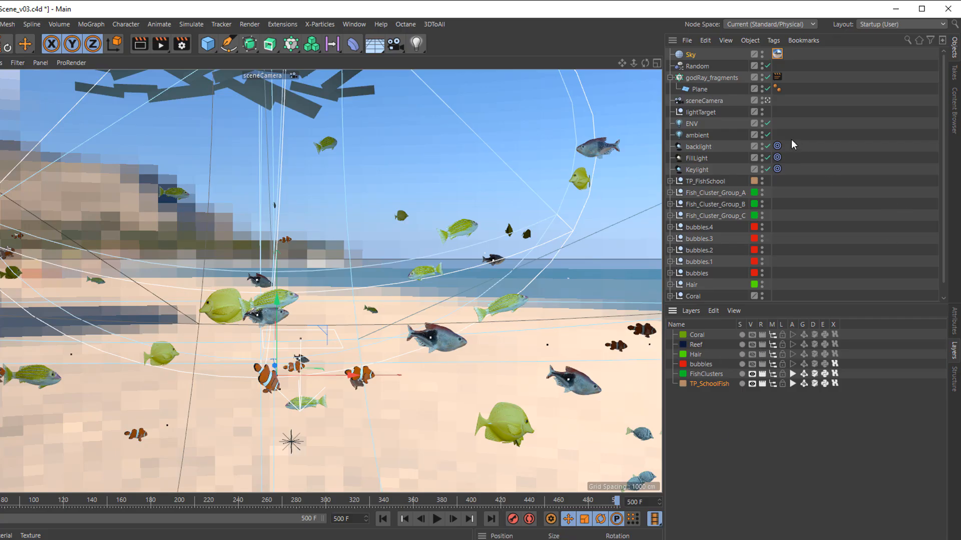
Disable the ENV, ambient, backlight, FillLight and Keylight objects and test-render the view
drag(768, 123, 768, 169)
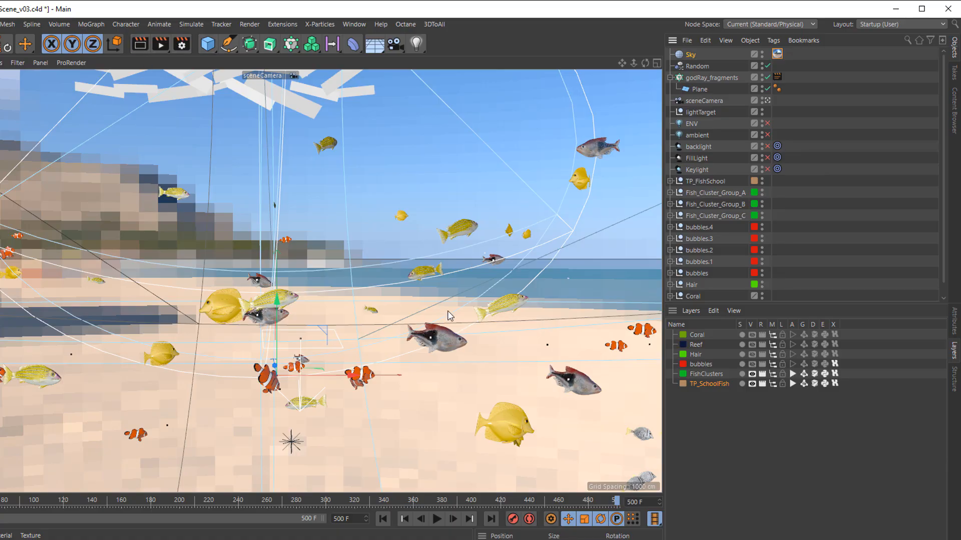
key(ctrl+r)
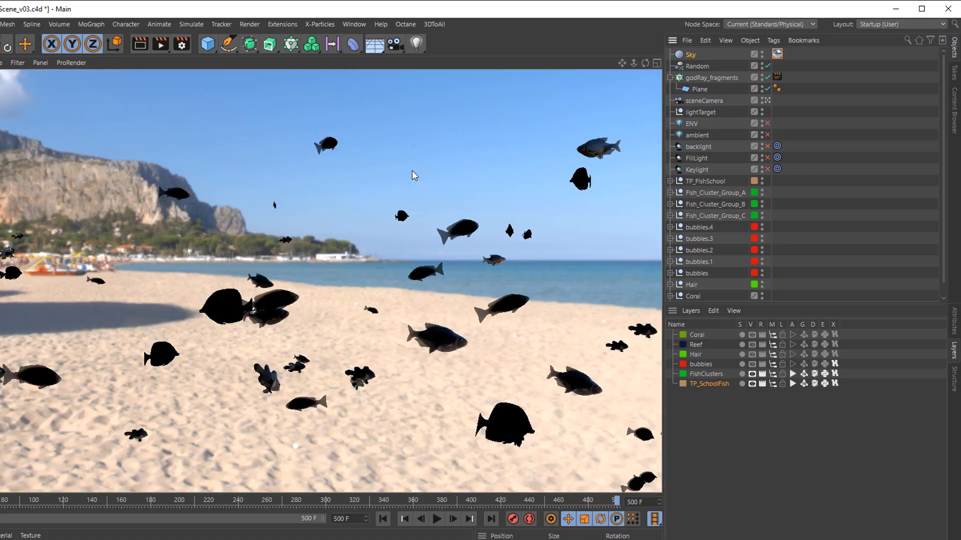
Add a Compositing tag to the Sky object and turn off Seen by Camera
right_click(693, 55)
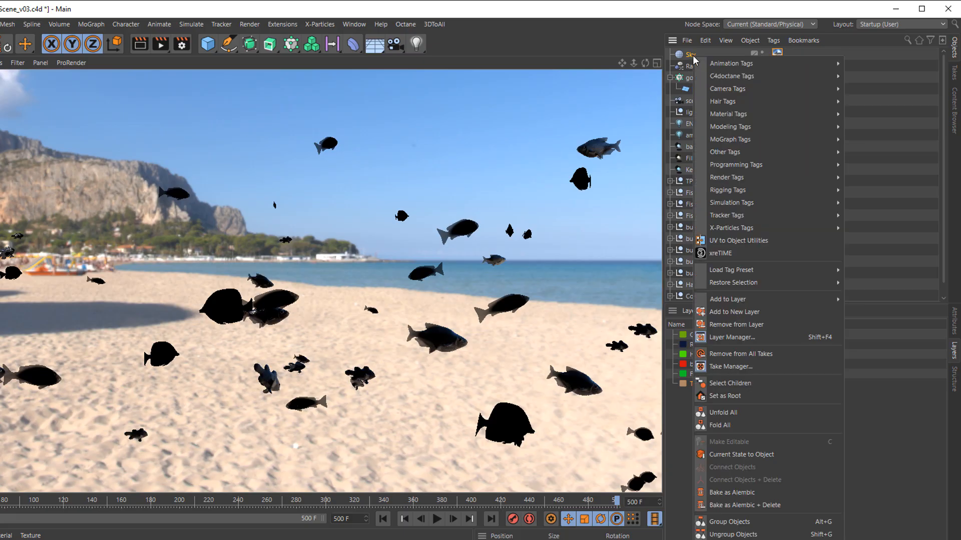
mouse_move(754, 178)
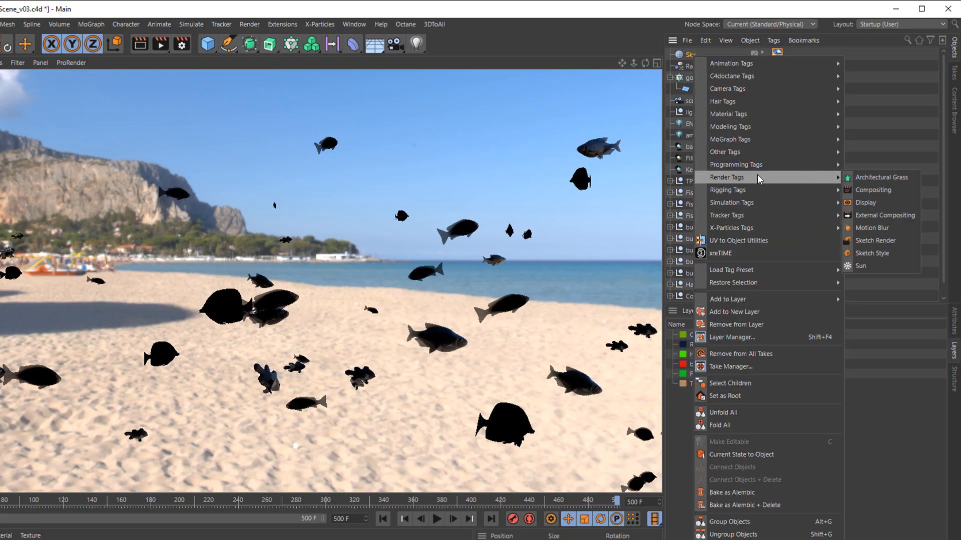
click(871, 191)
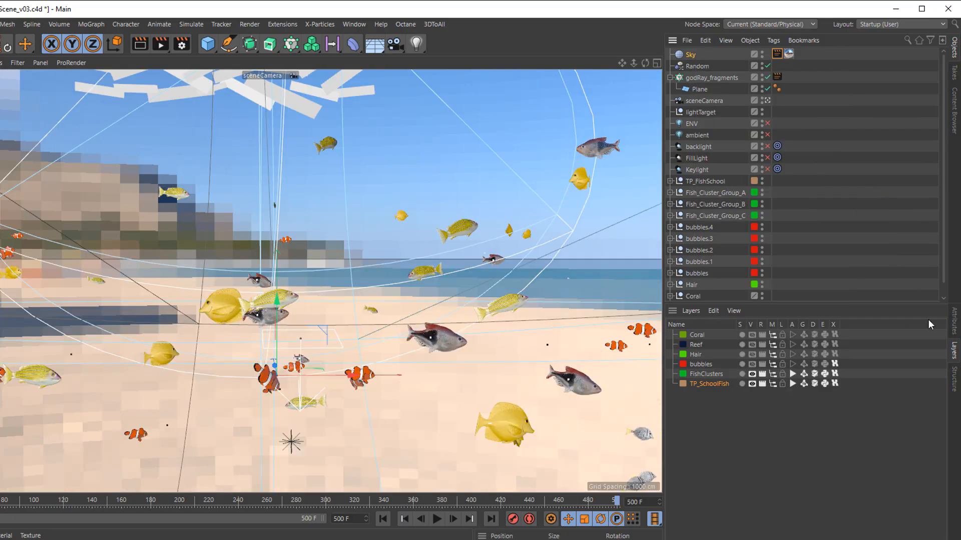
click(954, 322)
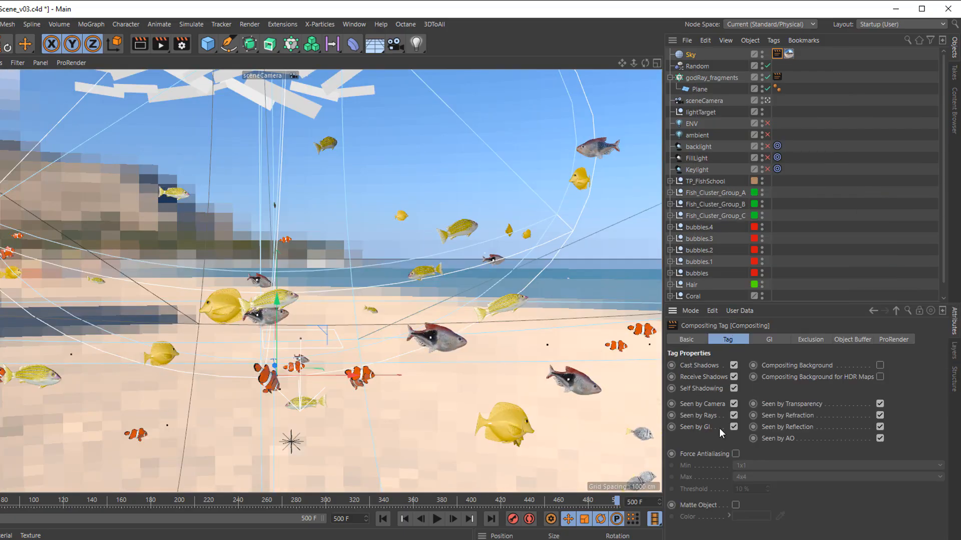
click(733, 403)
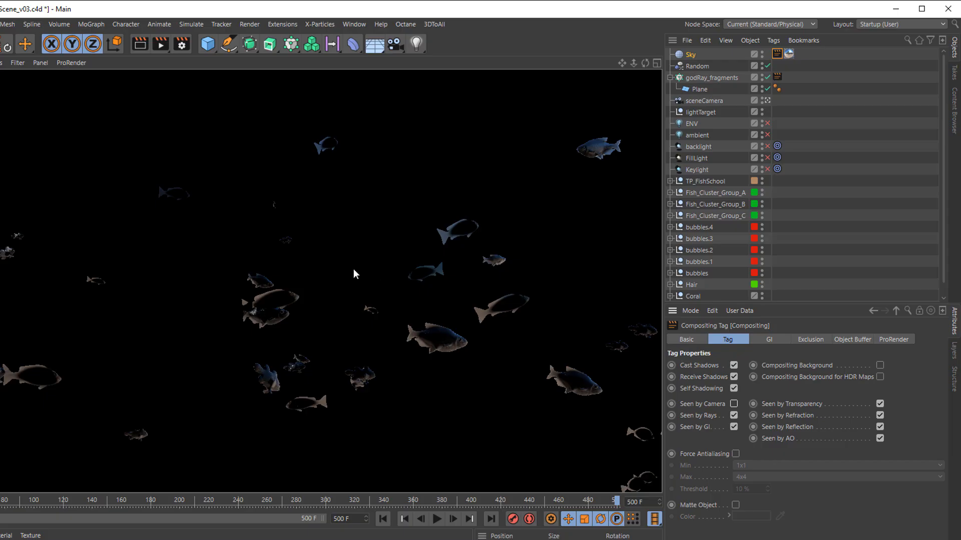
Leave the sceneCamera view, frame a large red-finned fish up close, and test-render it to check the sky's reflections
alt+click(350, 388)
alt+drag(359, 392, 551, 265)
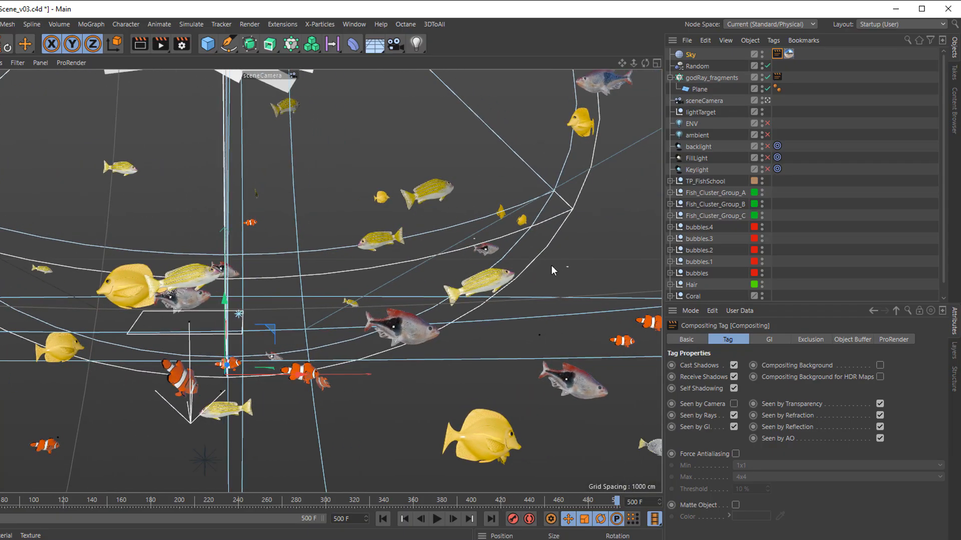
click(767, 100)
alt+drag(480, 314, 513, 325)
alt+right_drag(514, 325, 552, 311)
mouse_move(414, 326)
alt+right_down()
mouse_move(473, 304)
mouse_move(457, 311)
alt+right_up()
alt+drag(457, 310, 420, 289)
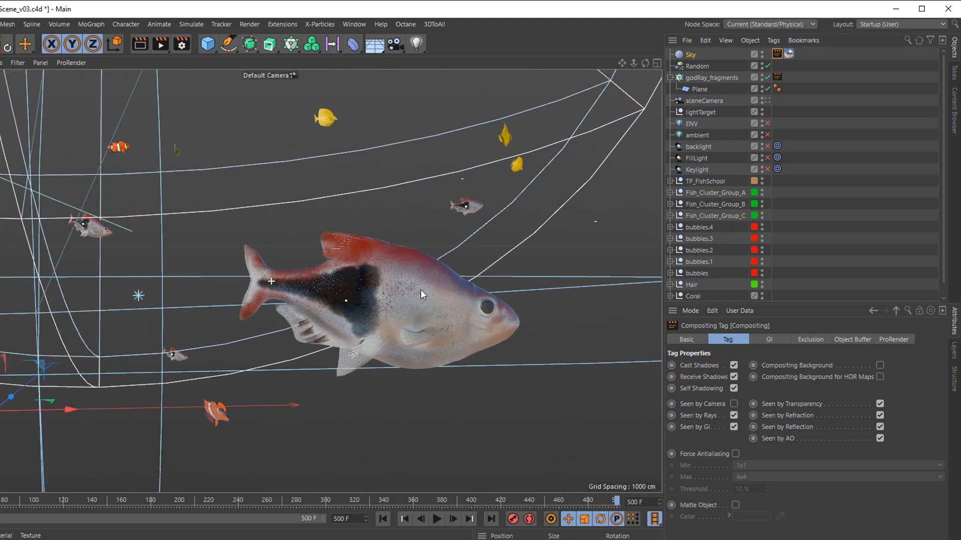
alt+middle_drag(421, 289, 395, 283)
alt+right_drag(391, 289, 425, 287)
alt+middle_drag(425, 287, 362, 275)
alt+drag(362, 275, 341, 266)
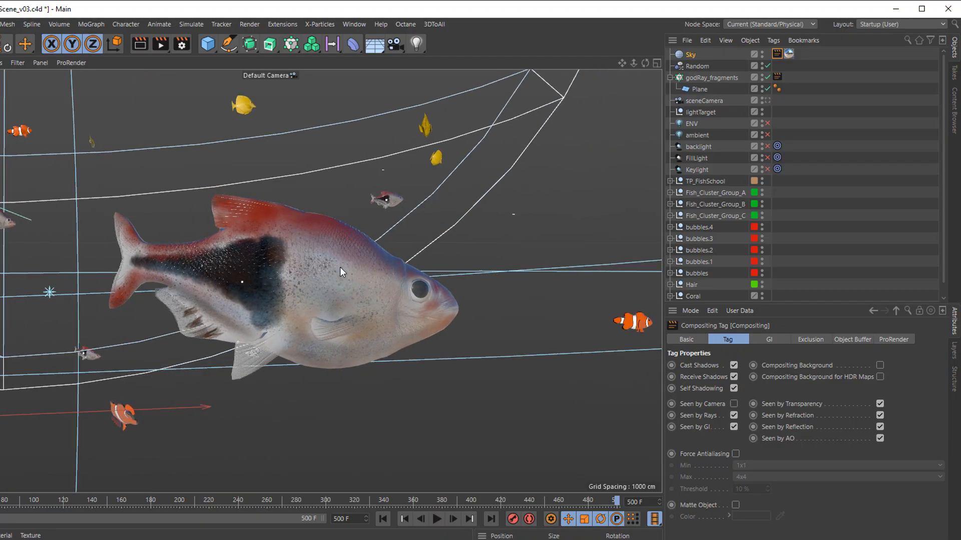
click(140, 44)
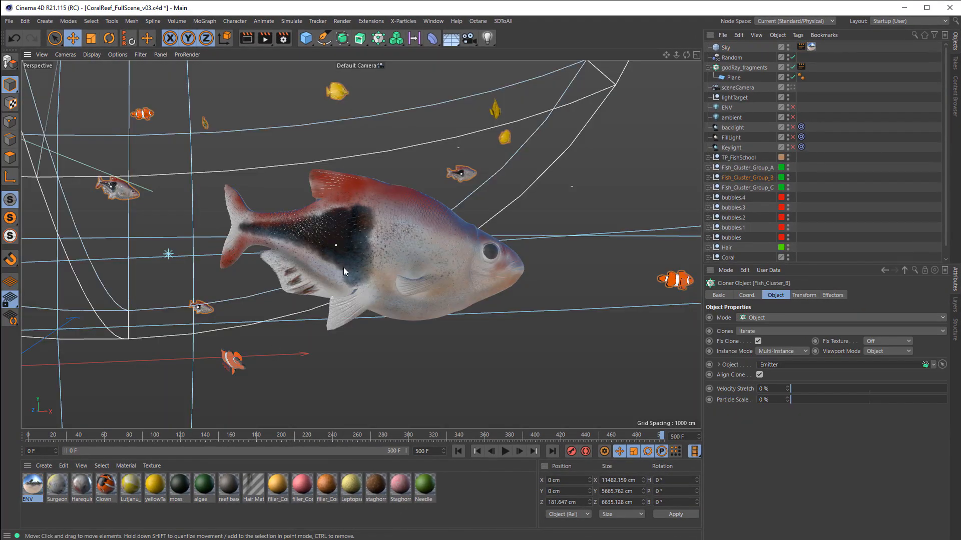
Open the Harequin material's Reflectance channel and delete its Layer 1 and Default Specular layers
double_click(81, 484)
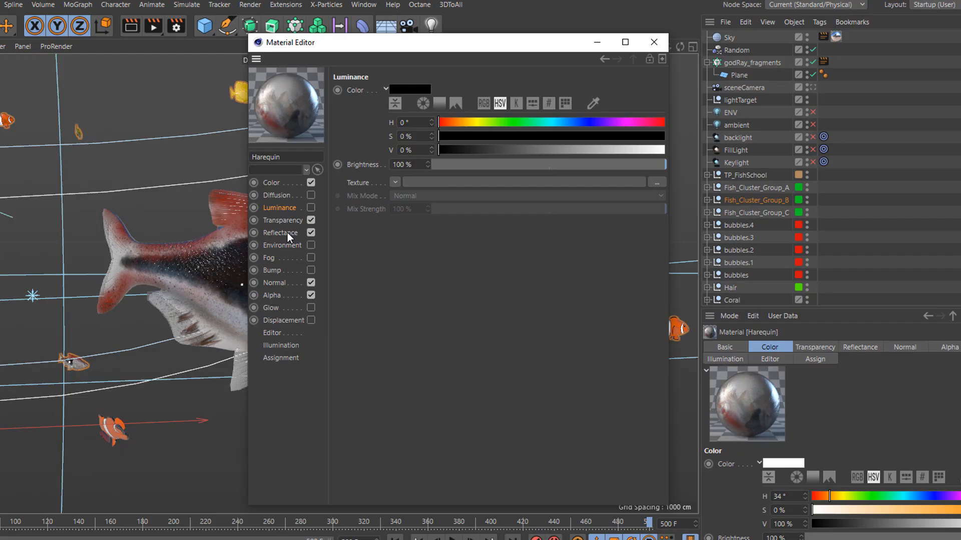
click(288, 232)
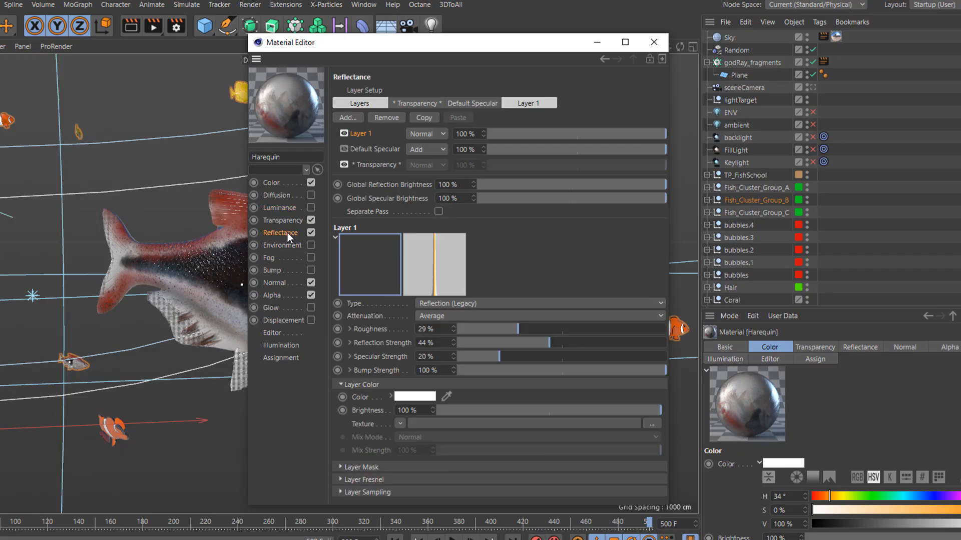
drag(405, 45, 623, 37)
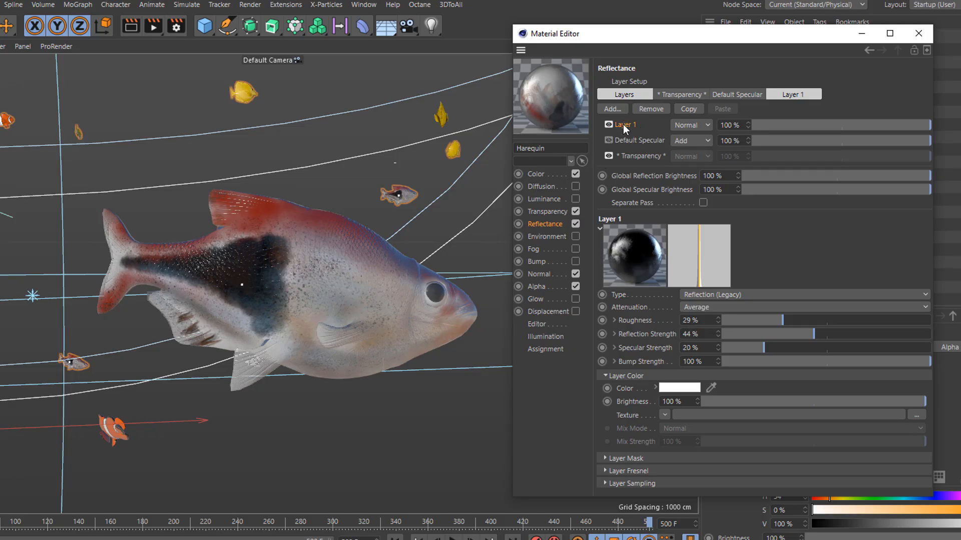
key(Delete)
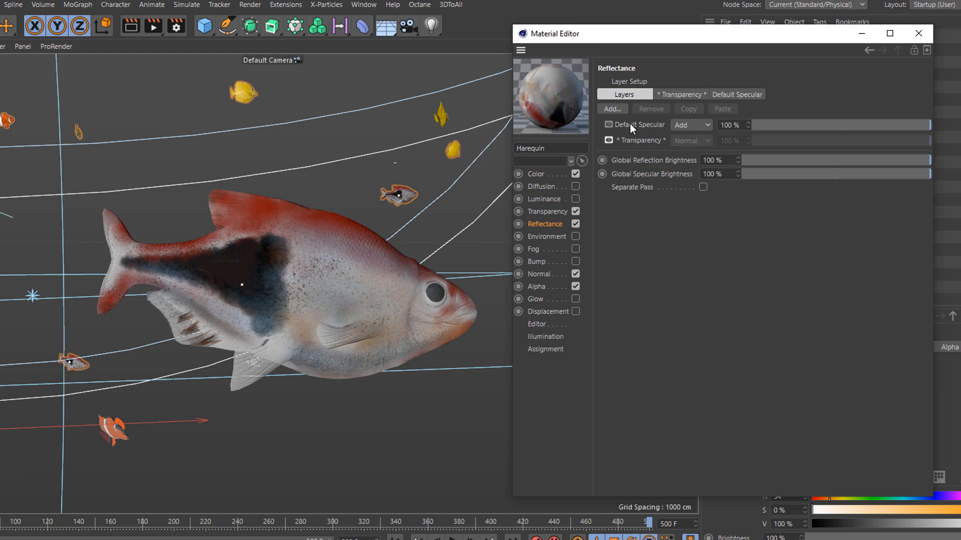
click(629, 124)
key(Delete)
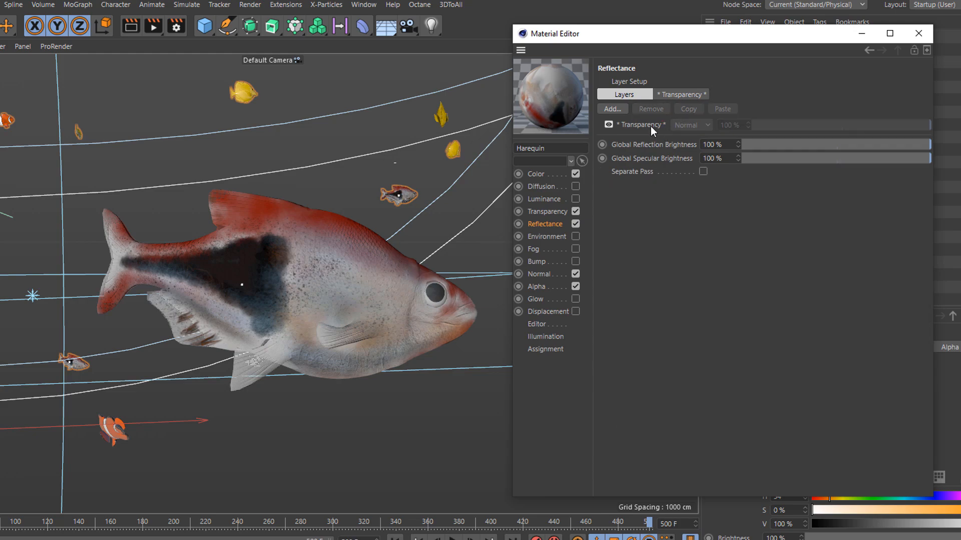
Add a Beckmann reflection layer to the Harequin material and set its layer Fresnel to Conductor
click(611, 110)
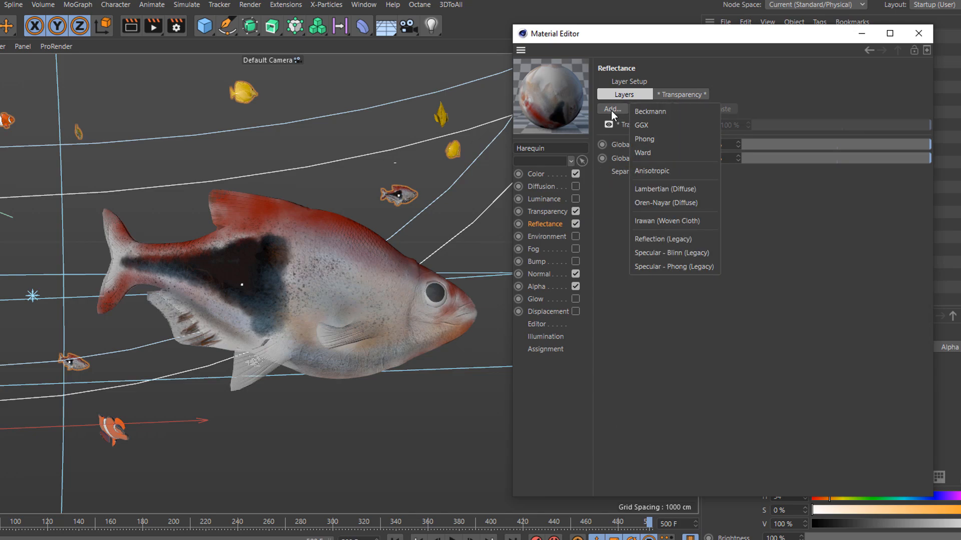
click(654, 111)
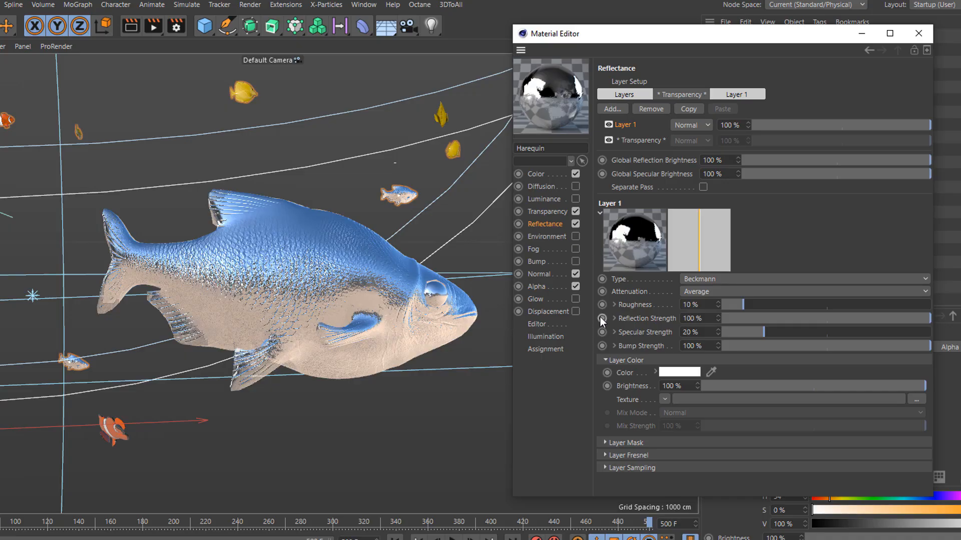
click(605, 455)
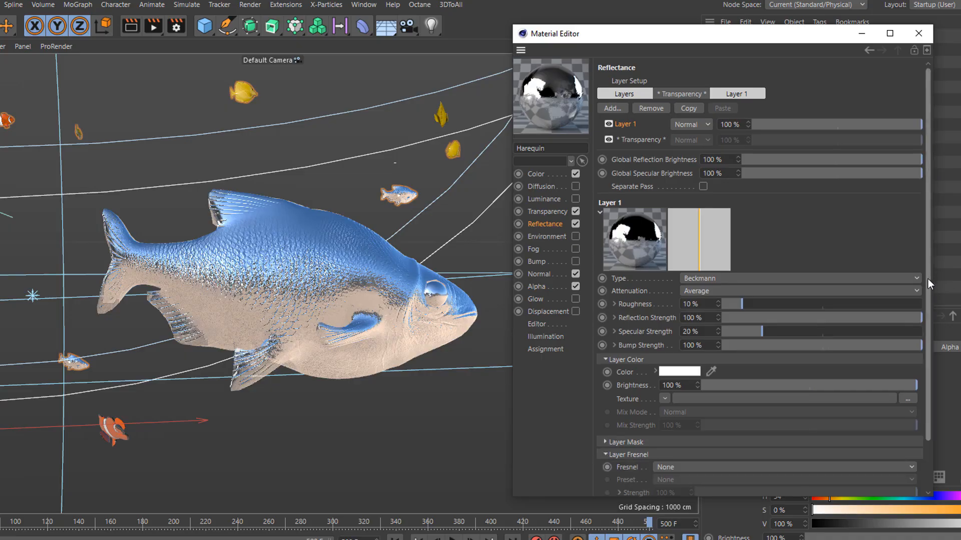
drag(929, 275, 927, 317)
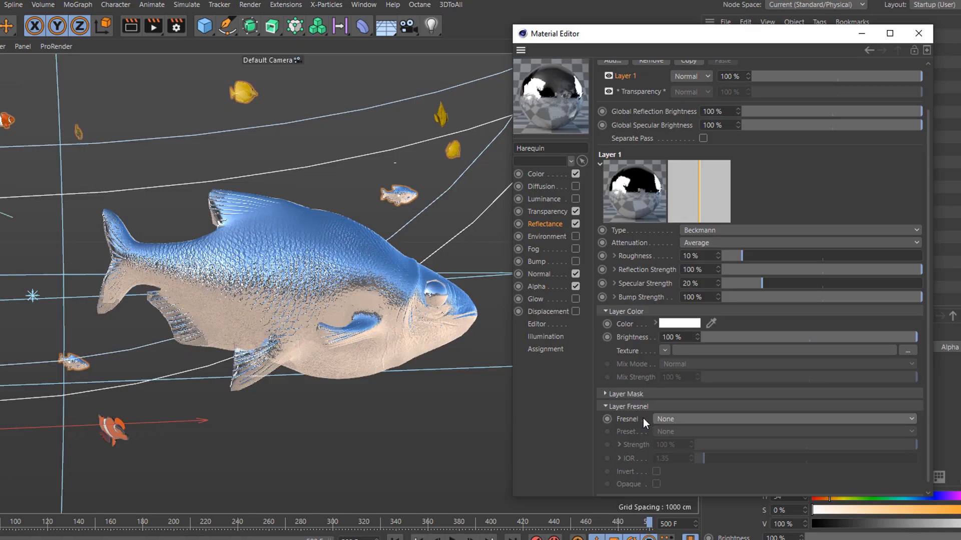
click(698, 419)
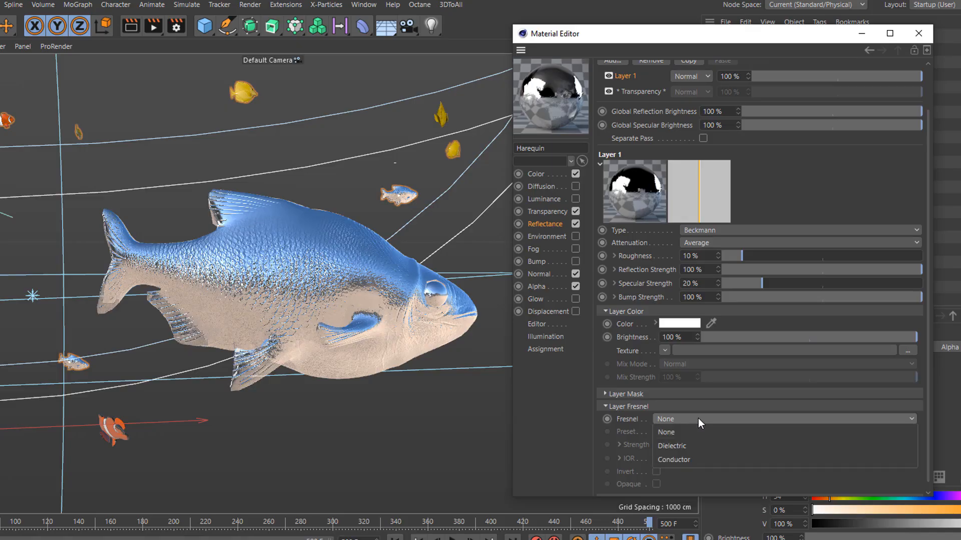
click(690, 461)
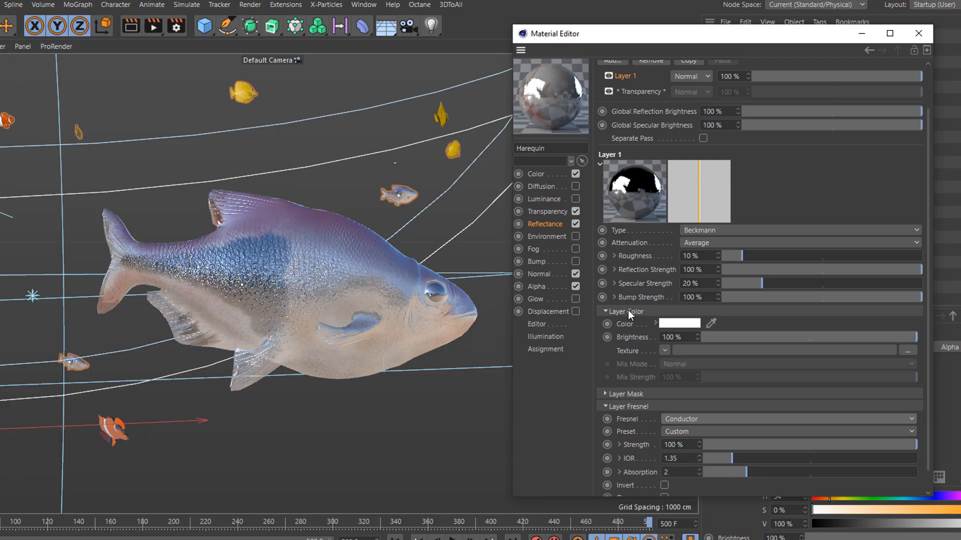
Load a Fresnel shader as the reflection layer's color texture and test-render the fish
click(664, 351)
click(688, 495)
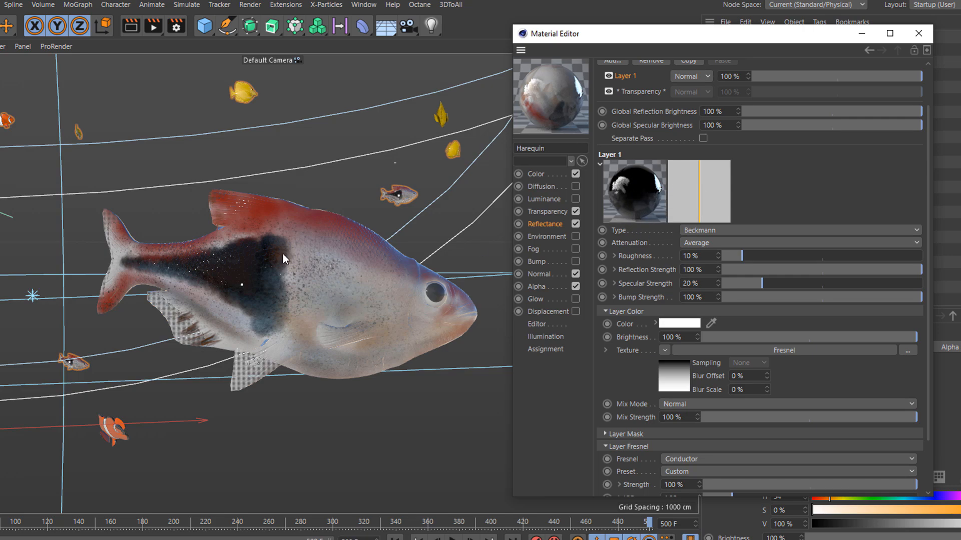
click(133, 29)
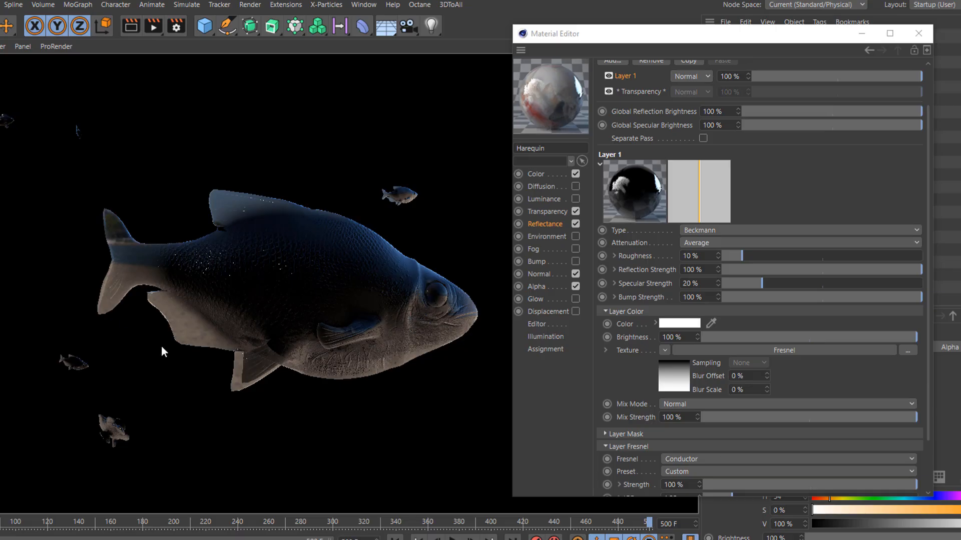
Open the Fresnel shader and load the Heat 2 preset into its gradient
click(788, 351)
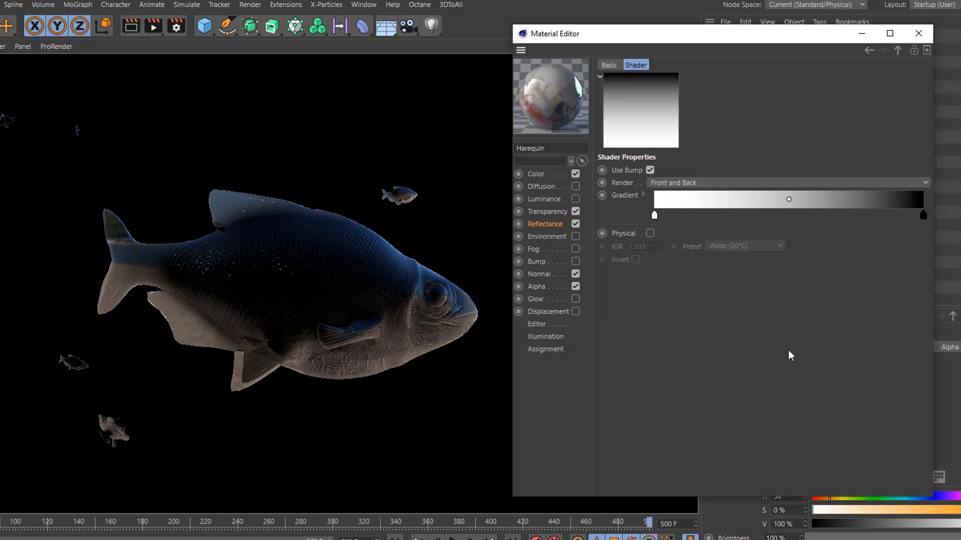
click(644, 194)
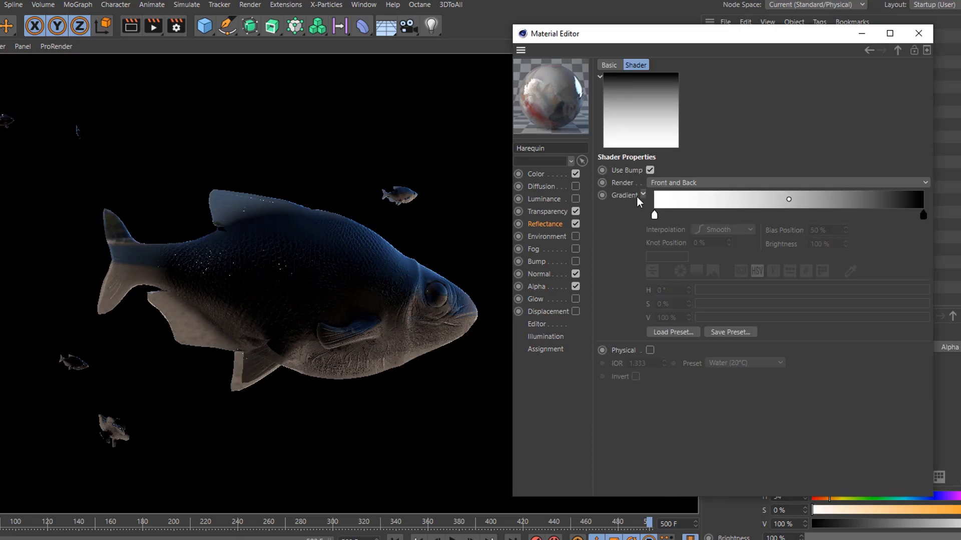
click(669, 331)
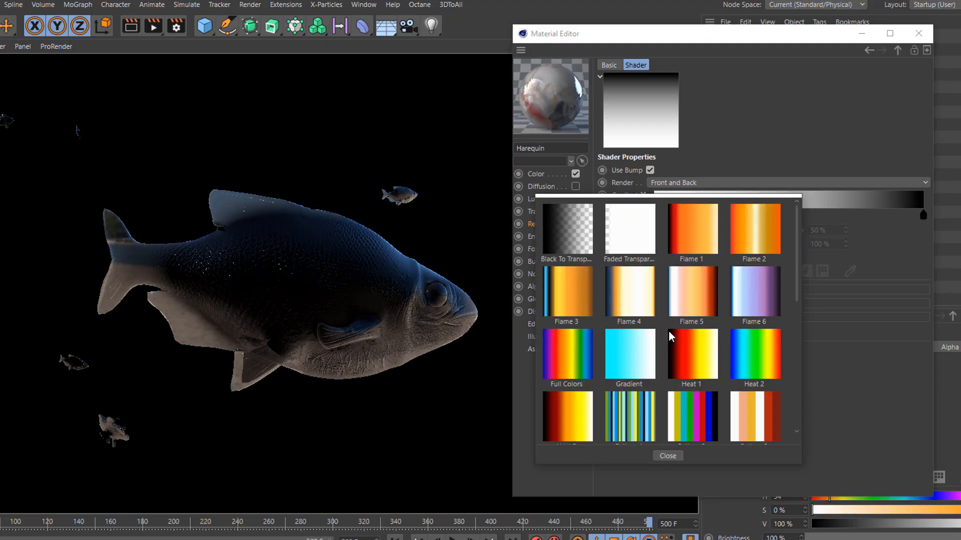
double_click(752, 351)
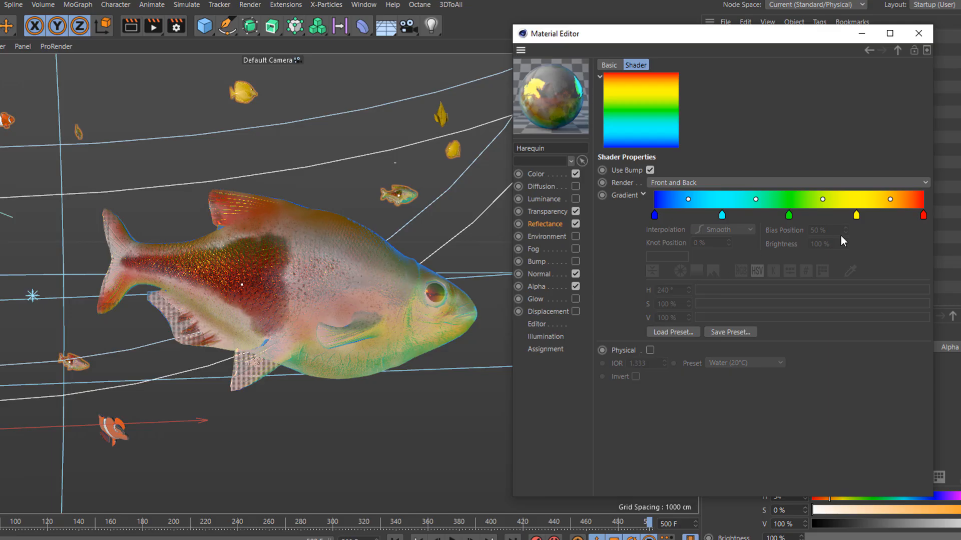
Compress all the gradient knots away from the red end and add a black knot at 87.209 %
click(654, 218)
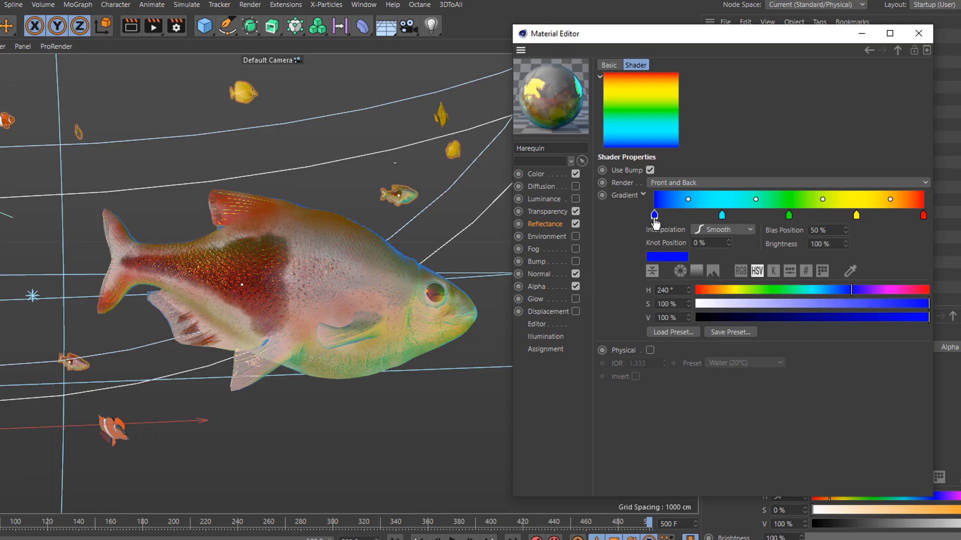
shift+click(923, 216)
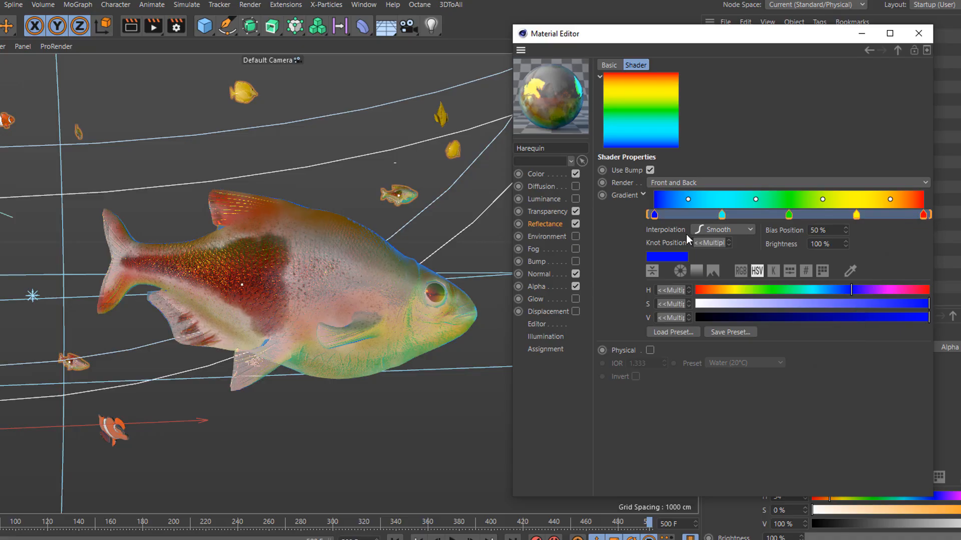
drag(929, 216, 871, 216)
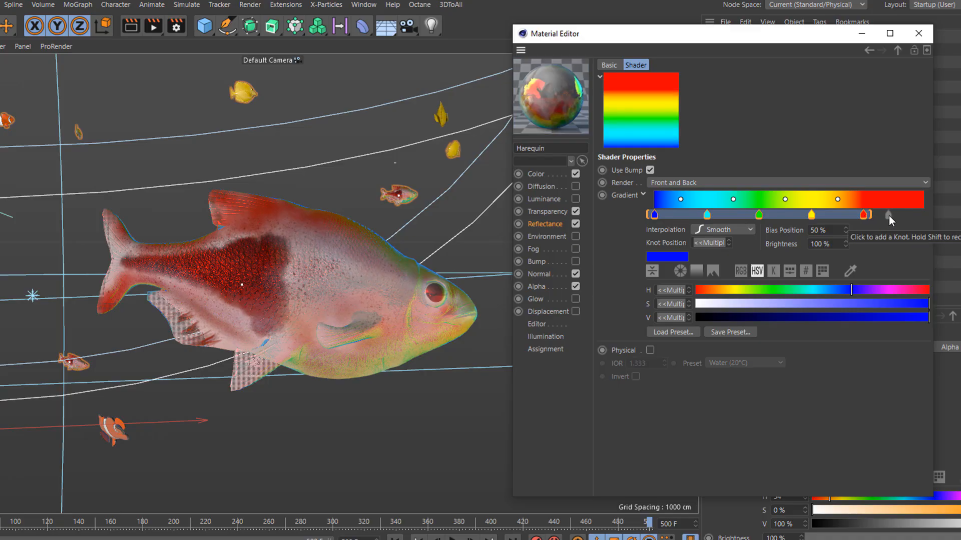
click(889, 216)
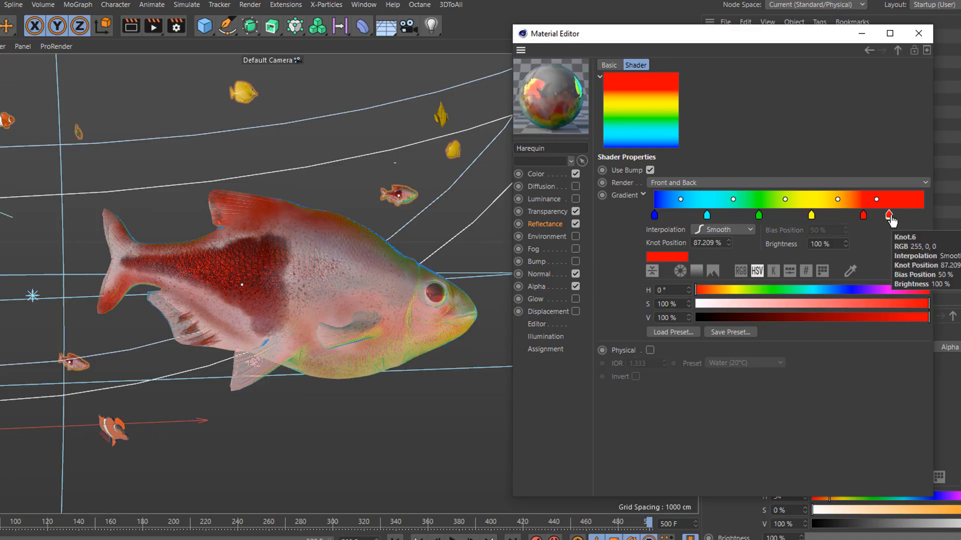
drag(711, 317, 693, 318)
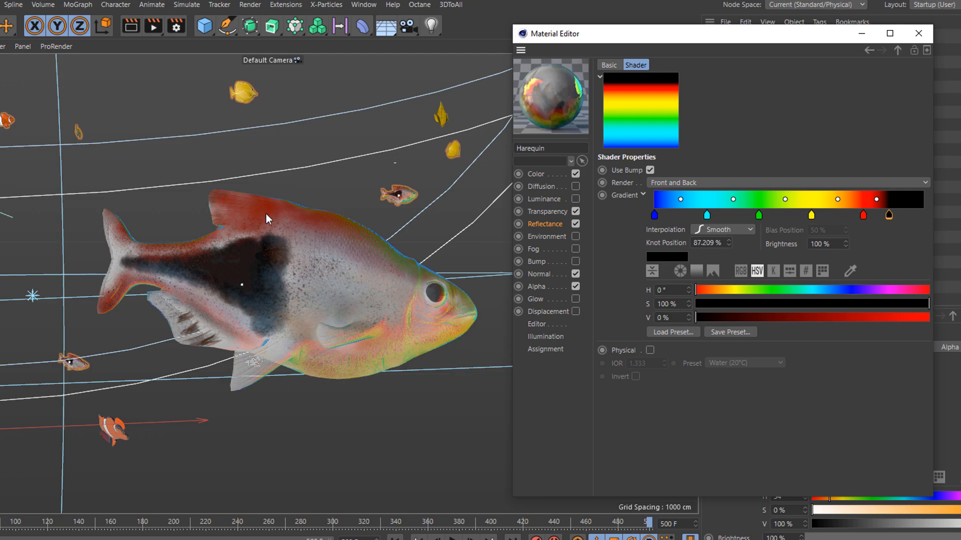
Test-render the rainbow reflections on the fish up close and again from a wider, rotated view
click(131, 26)
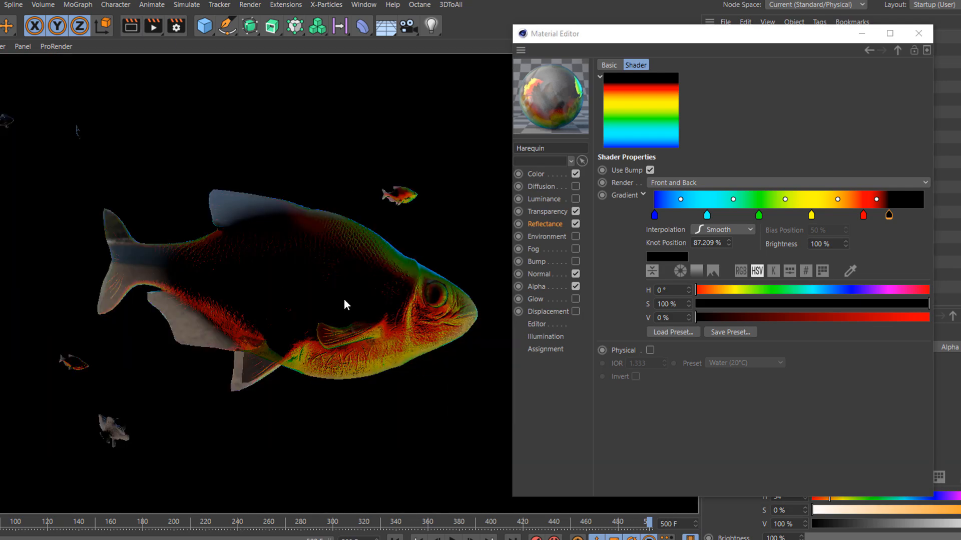
mouse_move(382, 304)
alt+right_down()
mouse_move(322, 296)
mouse_move(320, 282)
alt+right_up()
alt+middle_drag(320, 282, 263, 286)
mouse_move(275, 287)
alt+mouse_down()
mouse_move(230, 279)
mouse_move(221, 291)
mouse_move(253, 292)
mouse_move(223, 290)
mouse_move(228, 280)
alt+mouse_up()
click(133, 25)
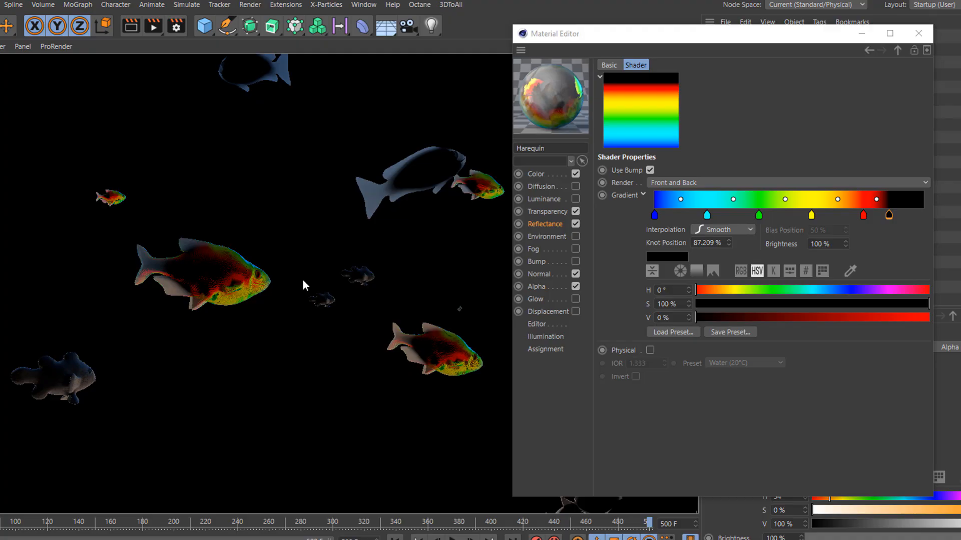
Re-enable the ENV, ambient, backlight, FillLight and Keylight objects and test-render the lit fish
click(862, 35)
click(813, 112)
click(812, 124)
click(813, 137)
click(812, 150)
click(813, 162)
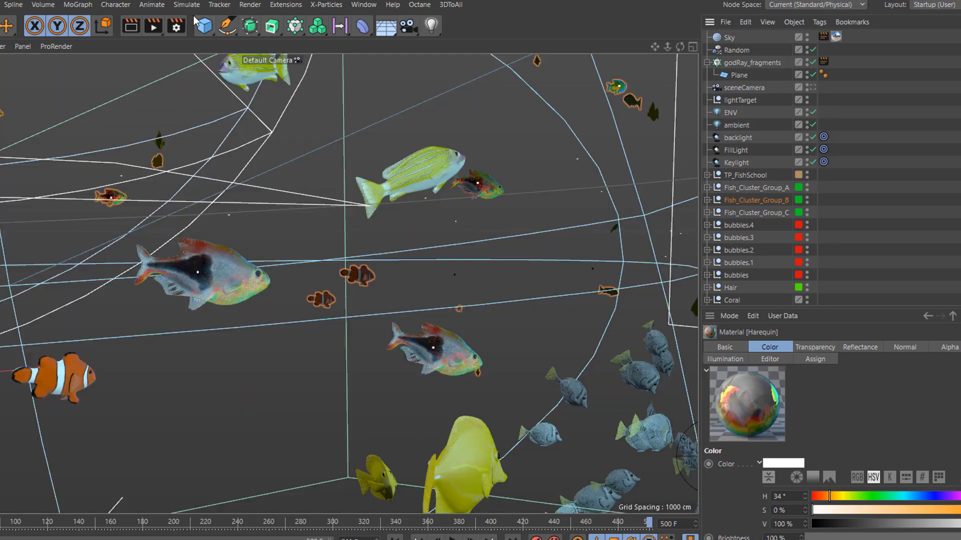
click(129, 28)
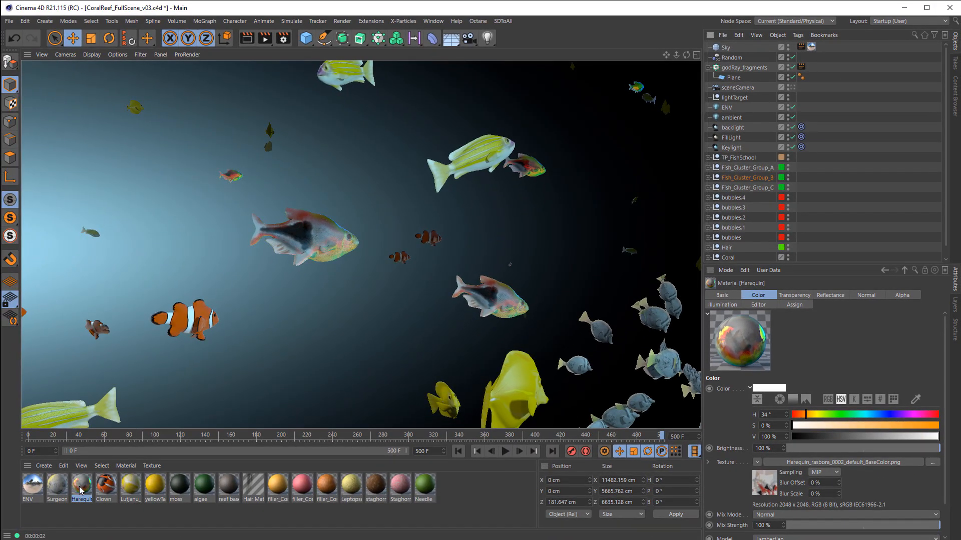
Reopen the Harequin material and remove the yellow knot from its Fresnel gradient
double_click(81, 484)
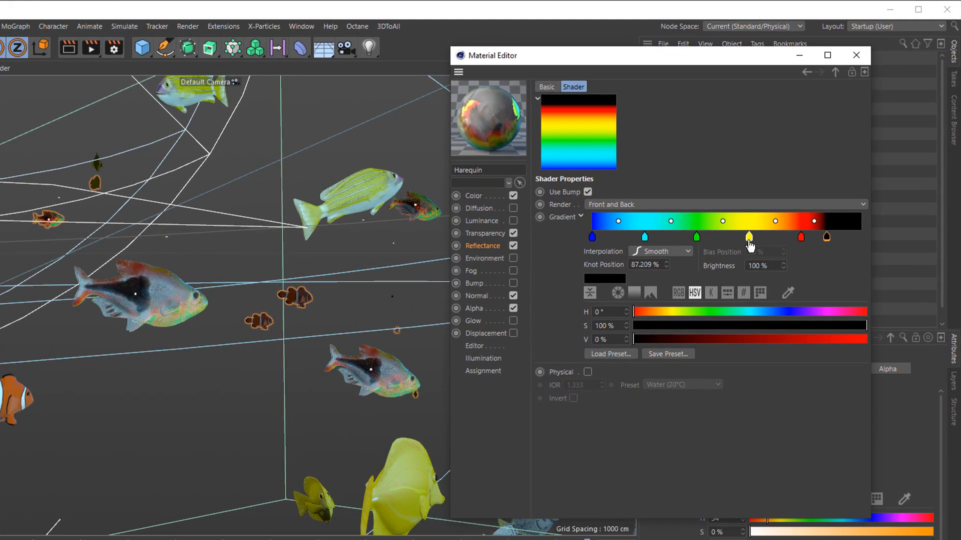
mouse_move(750, 244)
drag(749, 237, 725, 259)
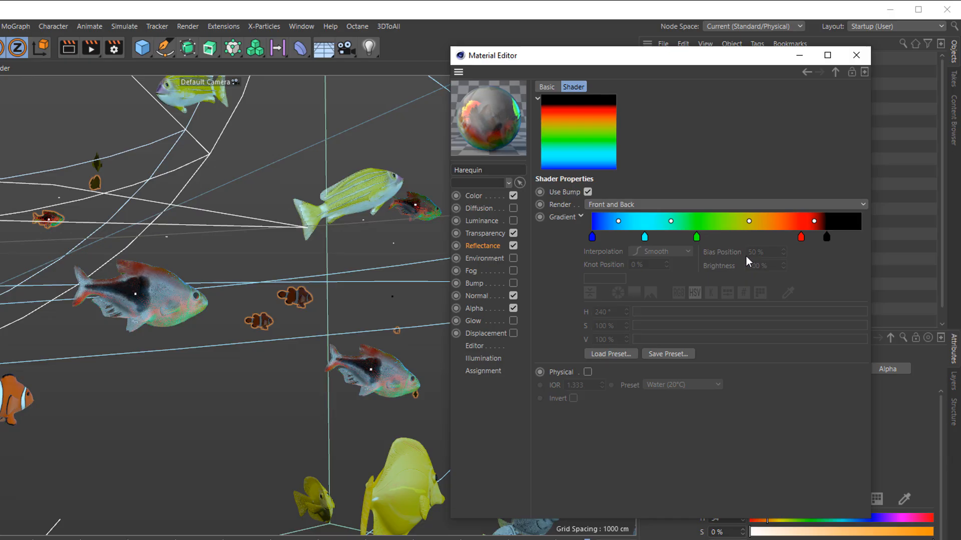
Recolor the gradient's green knot to orange with a hue of 24° and test-render the result
double_click(697, 240)
click(639, 253)
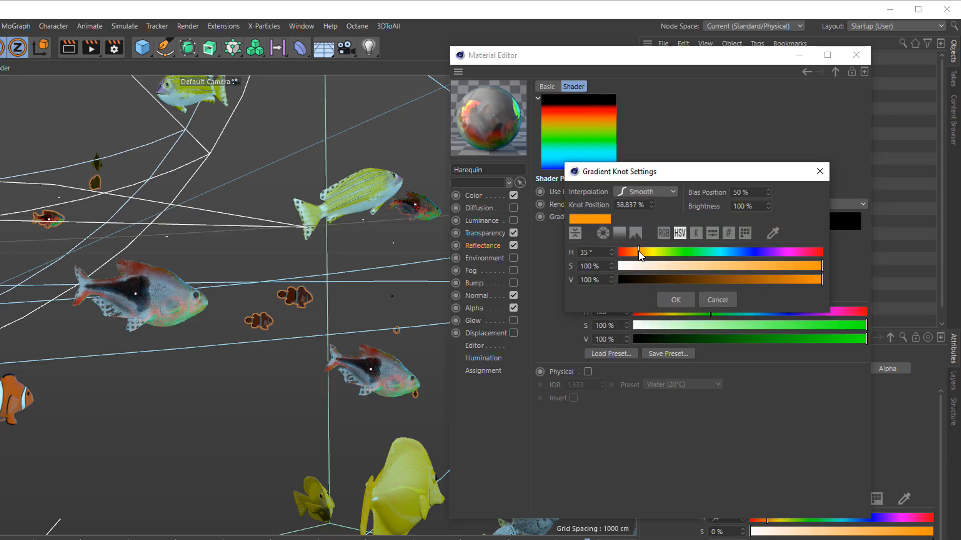
drag(638, 253, 632, 252)
click(676, 300)
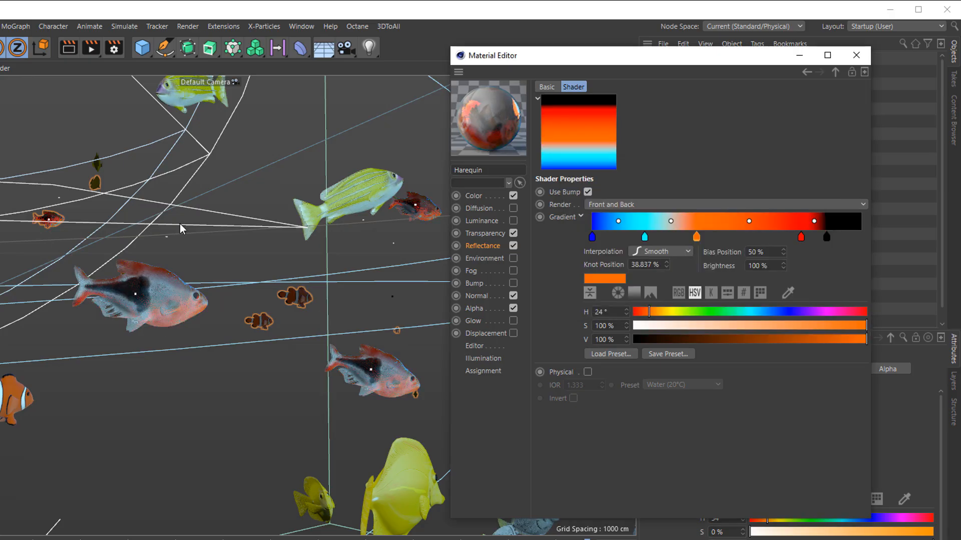
click(69, 48)
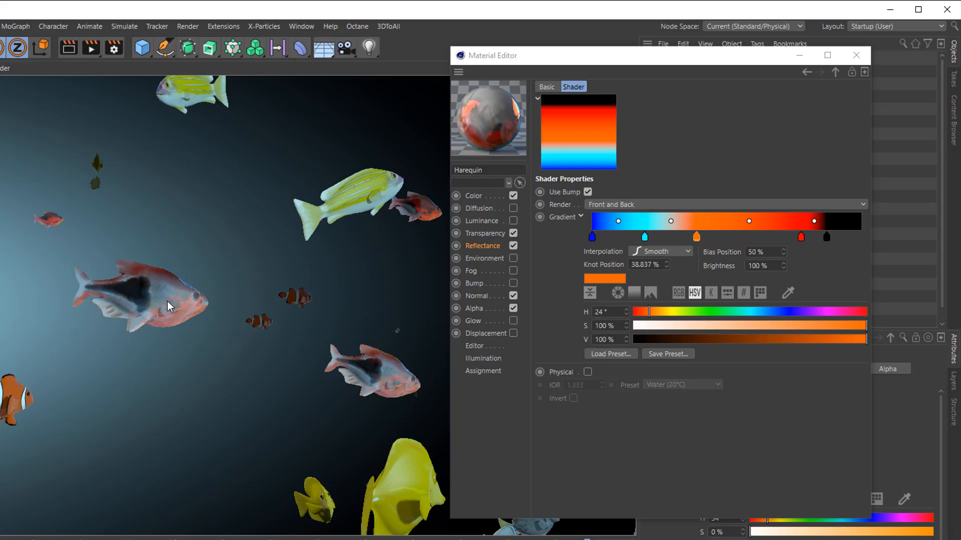
click(801, 56)
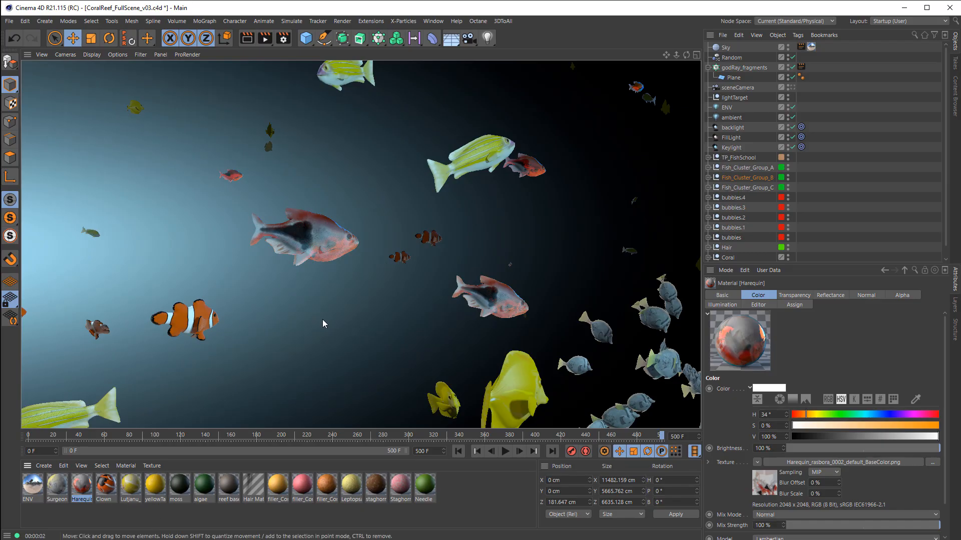
Return to the sceneCamera view and turn rendering, animation and generators back on for the bubbles layer
click(792, 88)
click(792, 87)
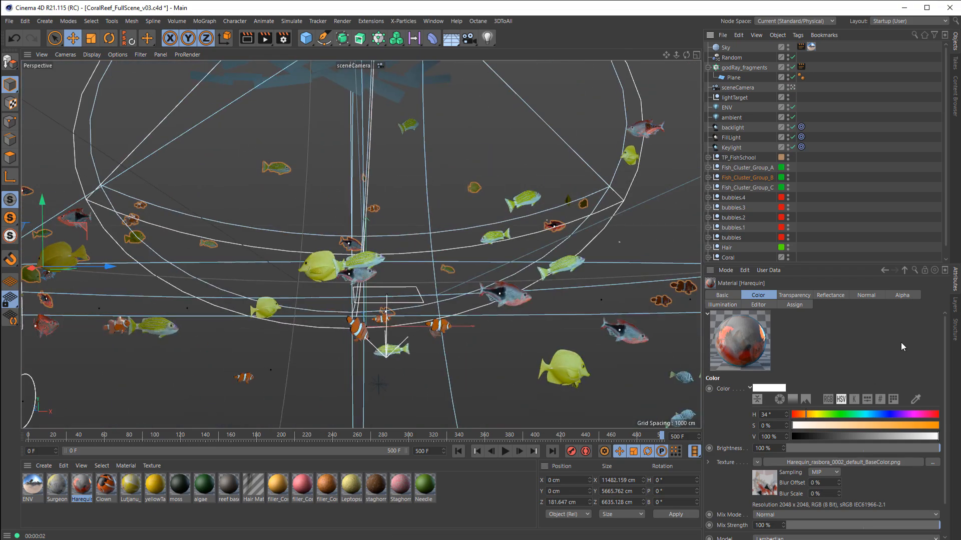
click(956, 304)
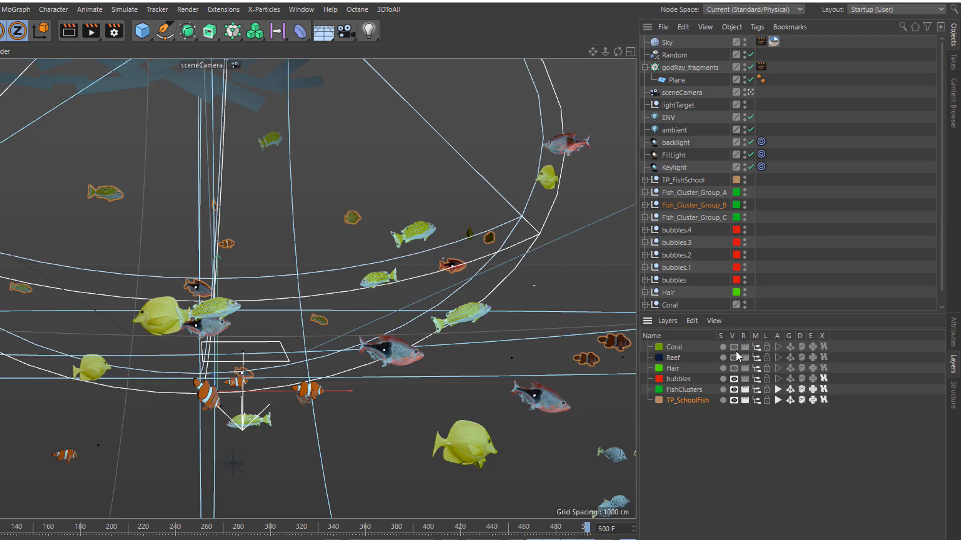
click(745, 379)
click(791, 378)
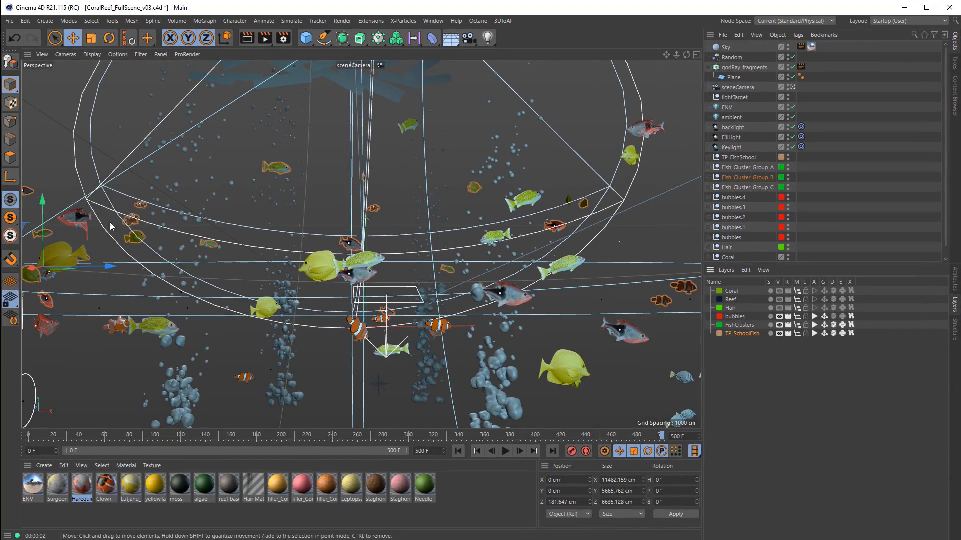
Test-render the fish and bubbles, and create a new material named bubbles
click(241, 40)
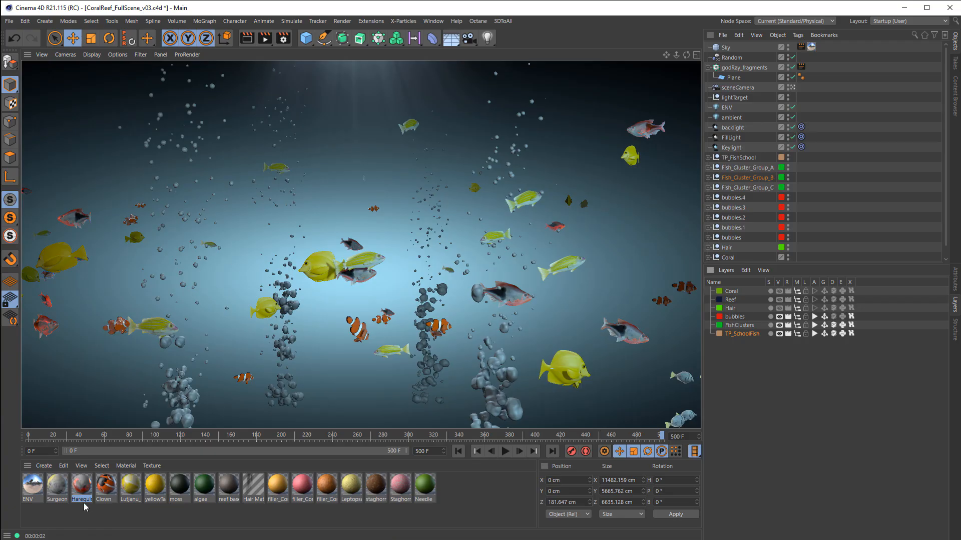
double_click(217, 515)
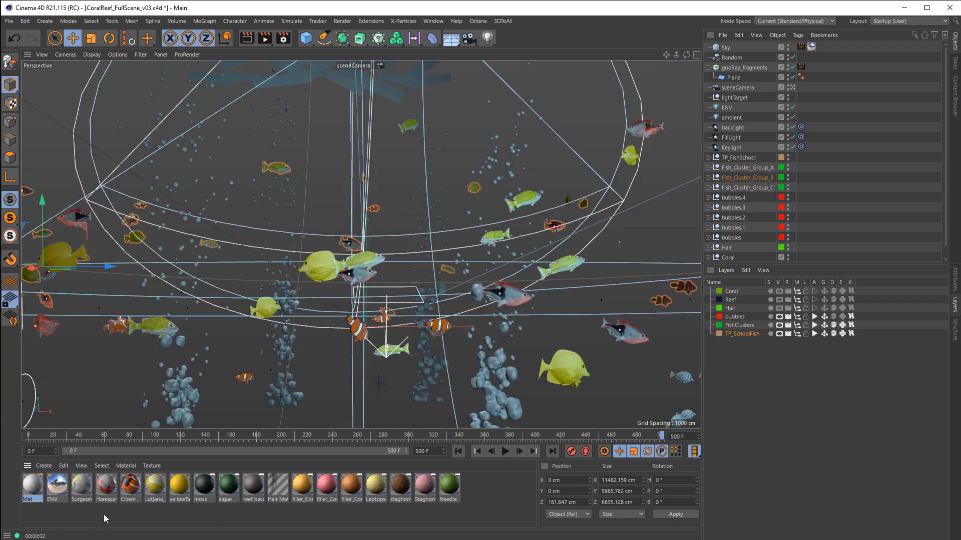
double_click(31, 485)
double_click(519, 161)
text(bubbles)
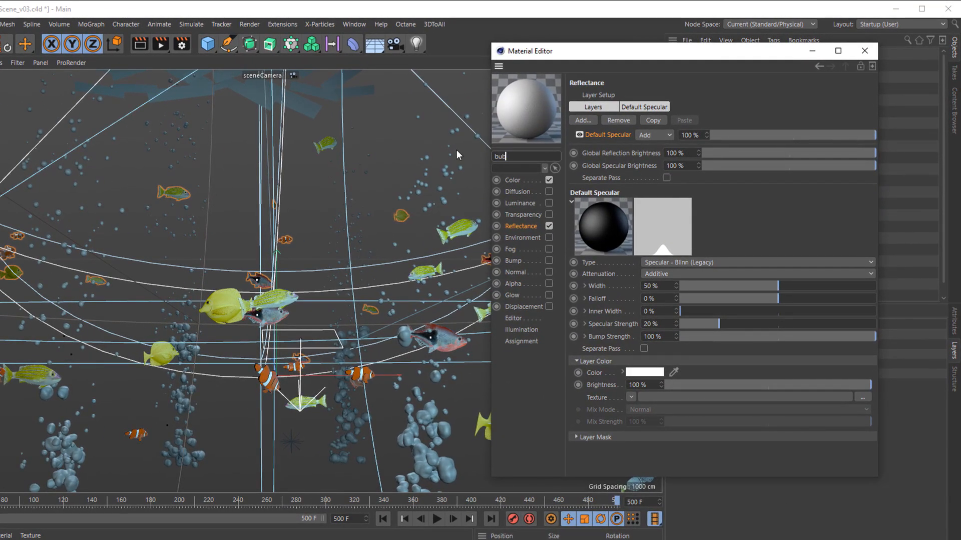
Replace the bubbles material's default specular with a GGX reflectance layer
click(526, 228)
key(Delete)
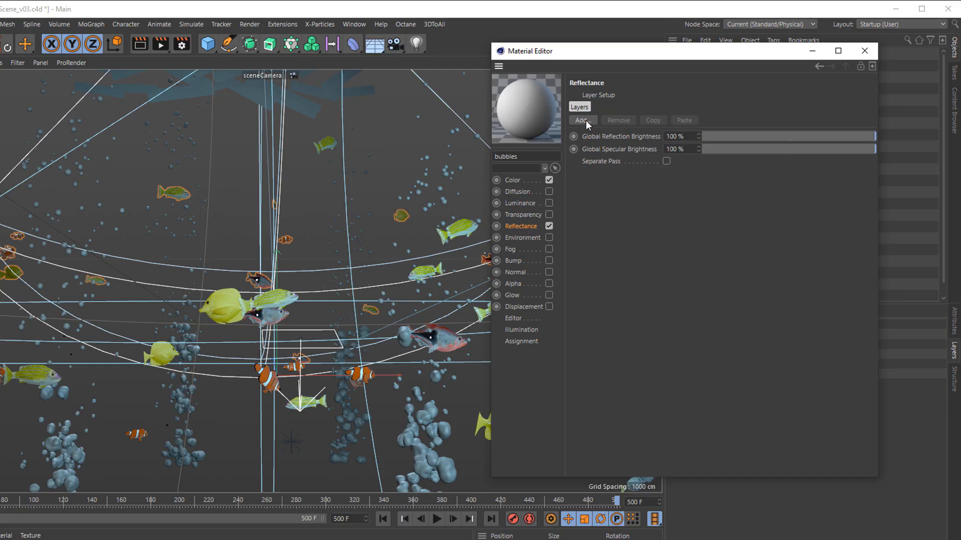
click(582, 120)
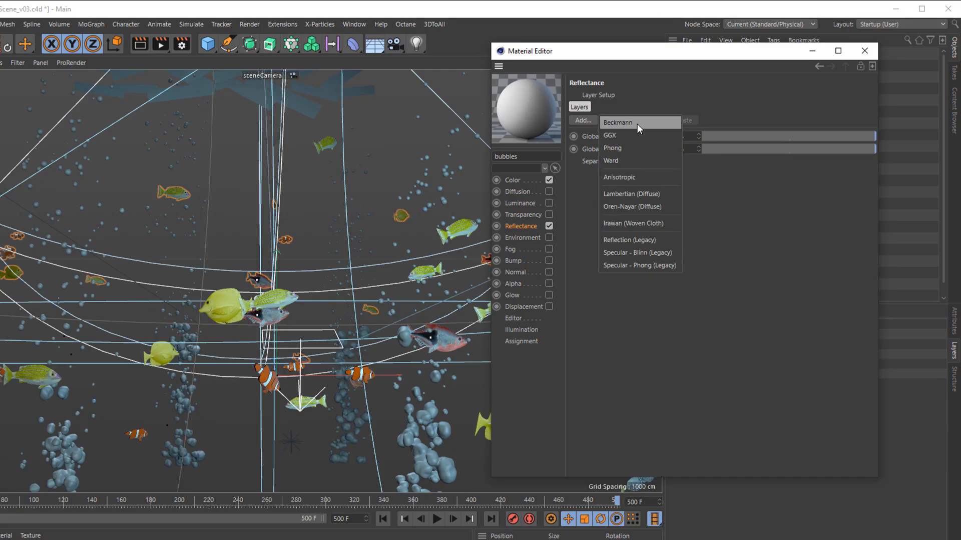
click(620, 136)
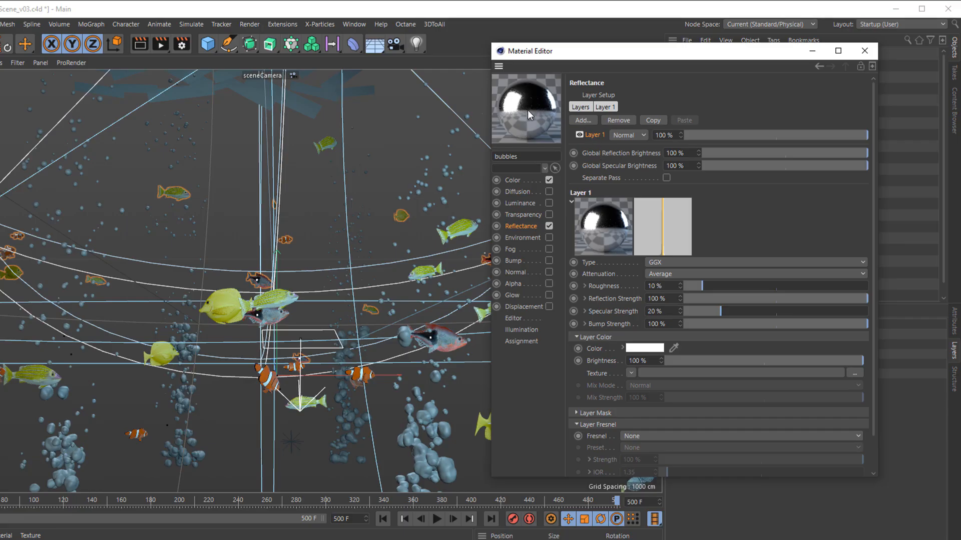
Apply the bubbles material to all five bubble groups, from bubbles.4 down to bubbles
click(467, 435)
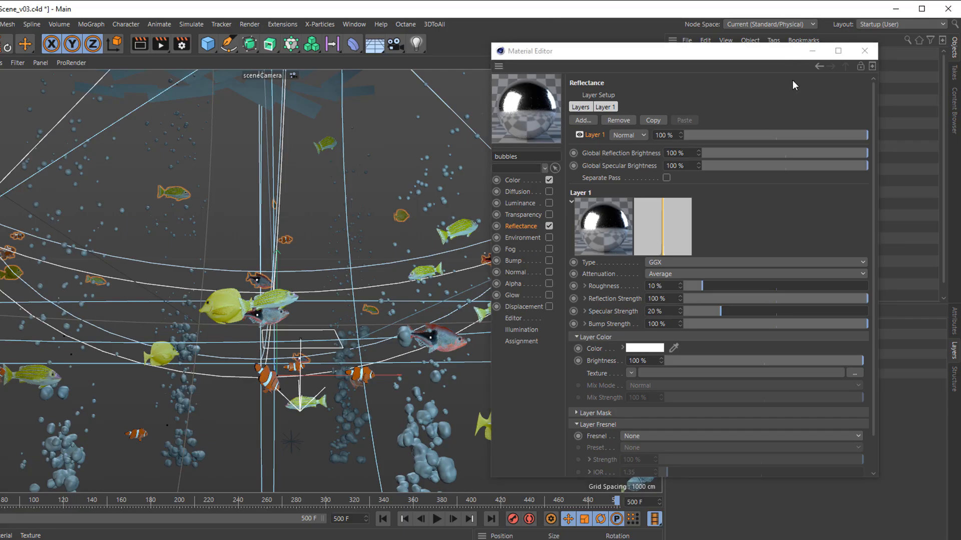
click(813, 52)
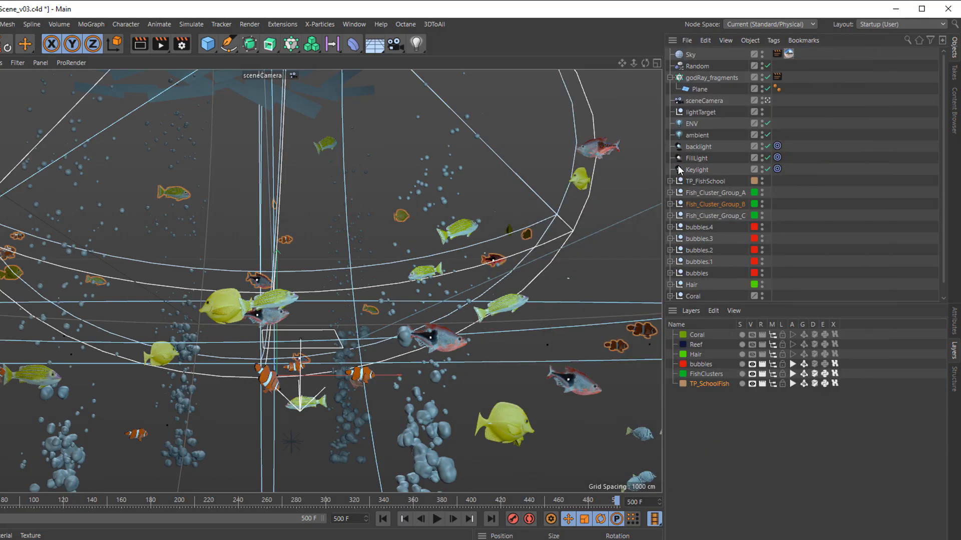
click(701, 228)
shift+click(700, 274)
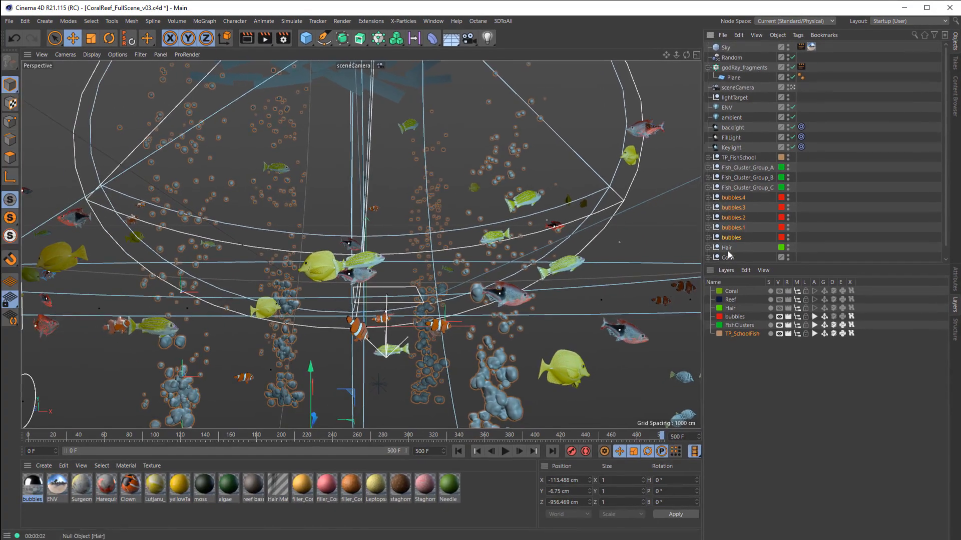
right_click(36, 488)
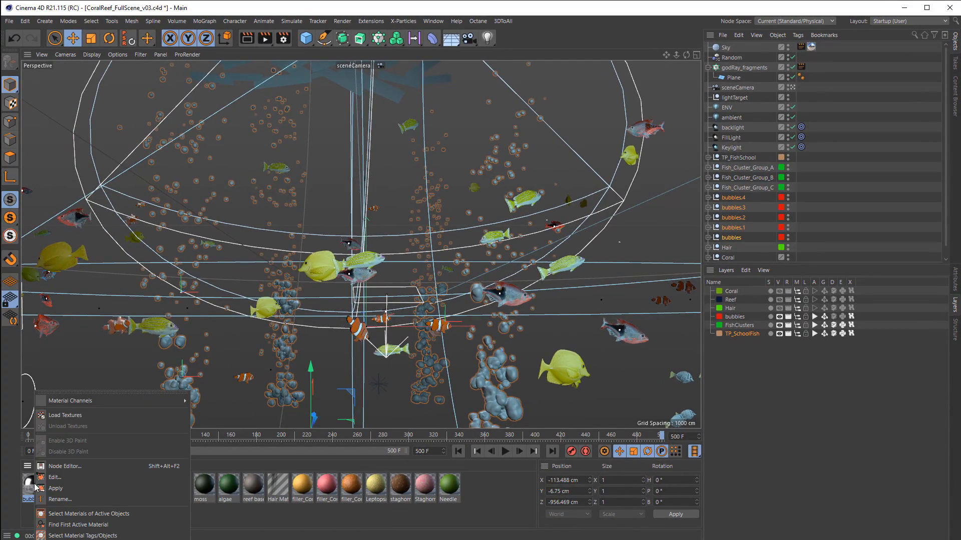
click(64, 488)
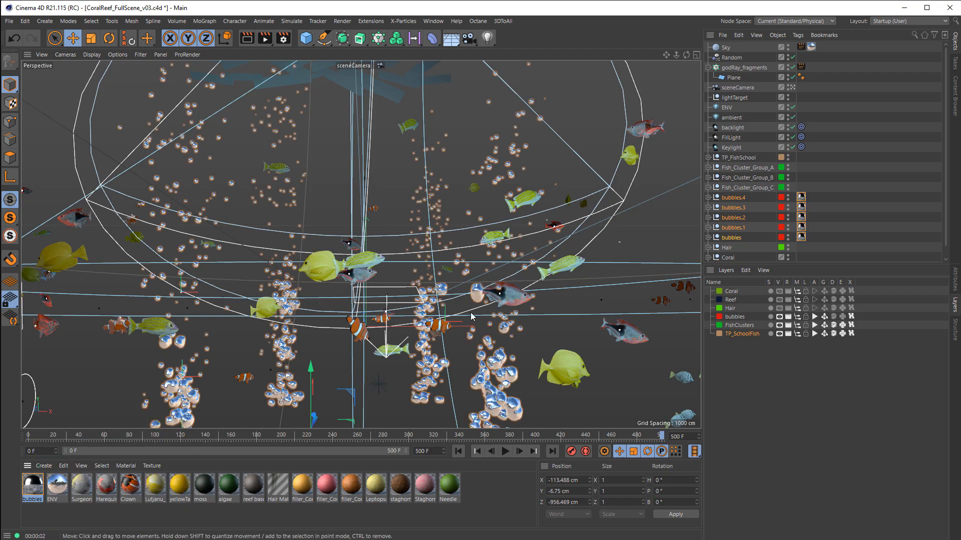
Enable the alpha channel of the bubbles material with a Fresnel texture and test-render the bubbles
double_click(33, 485)
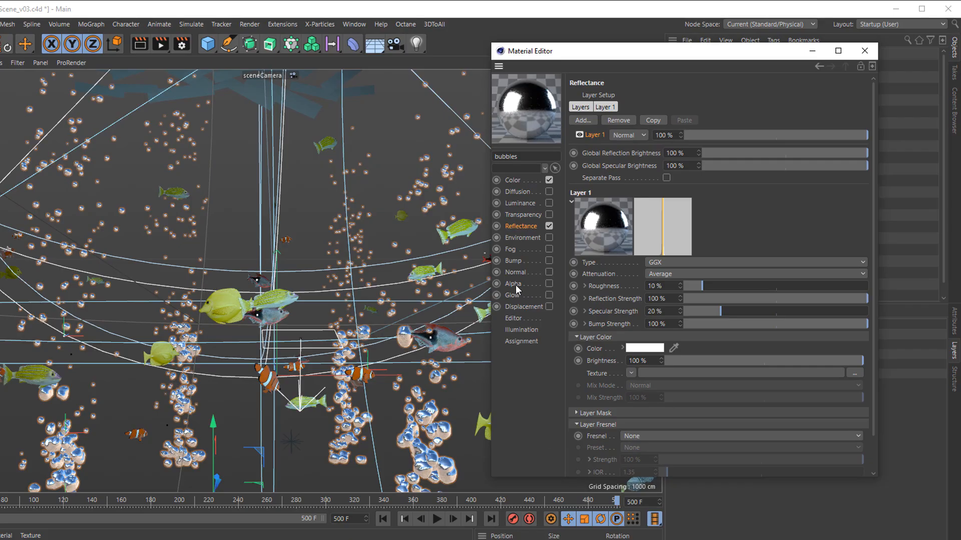
click(548, 283)
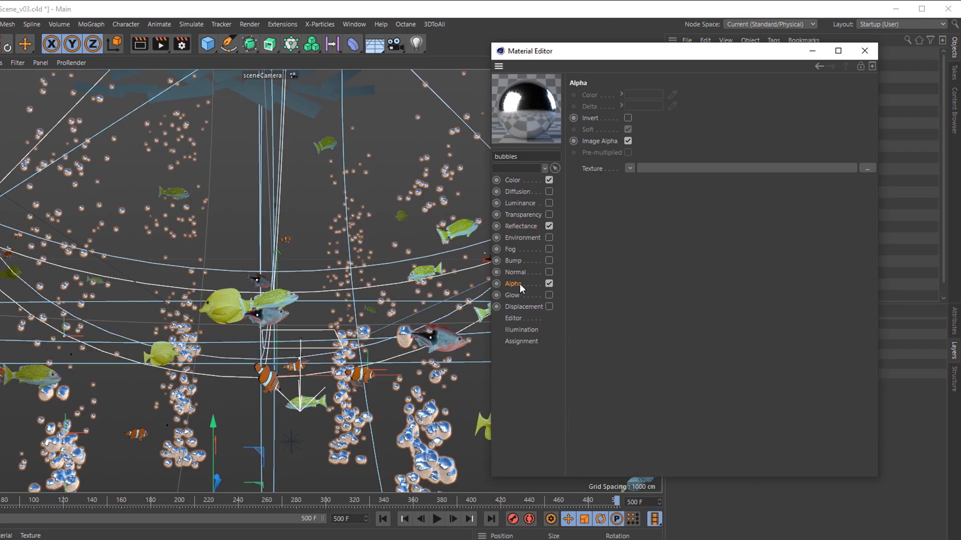
click(630, 168)
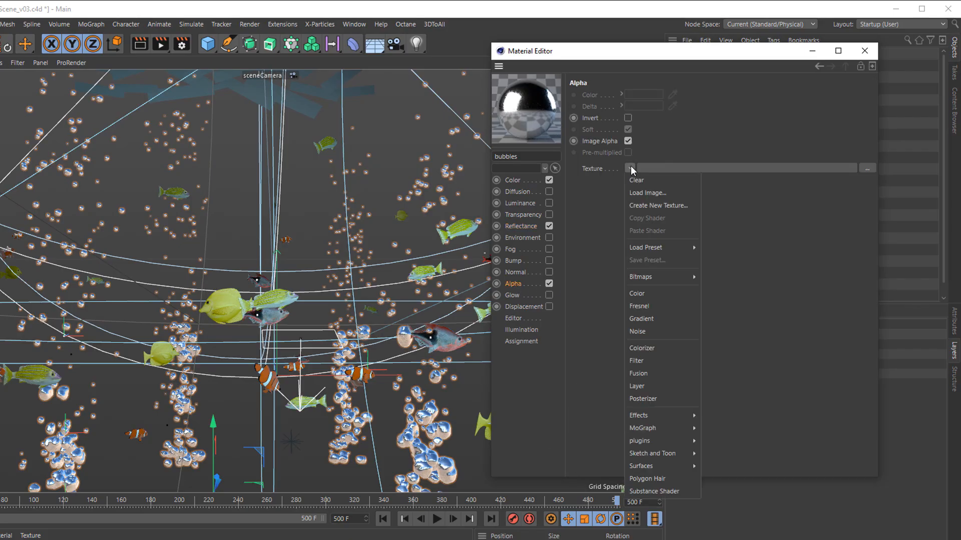
click(646, 307)
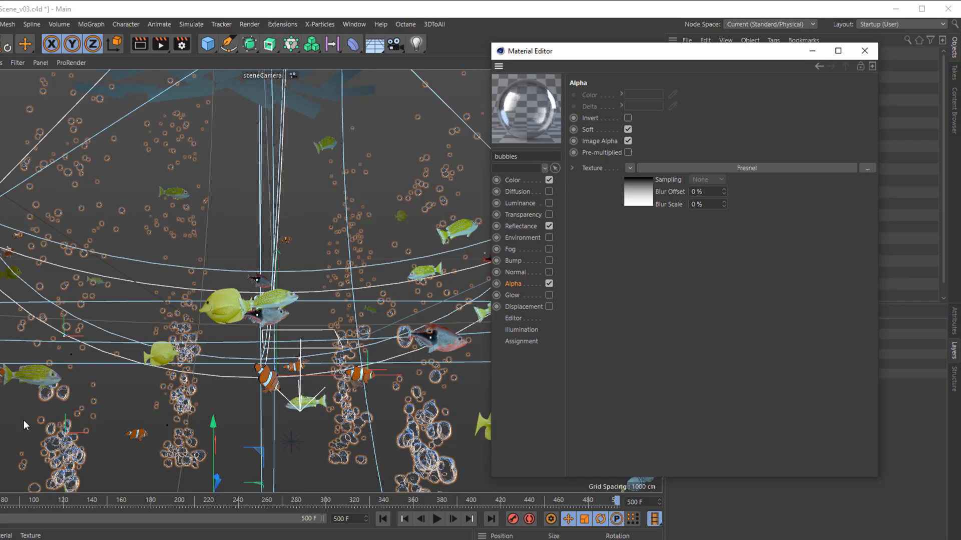
click(141, 47)
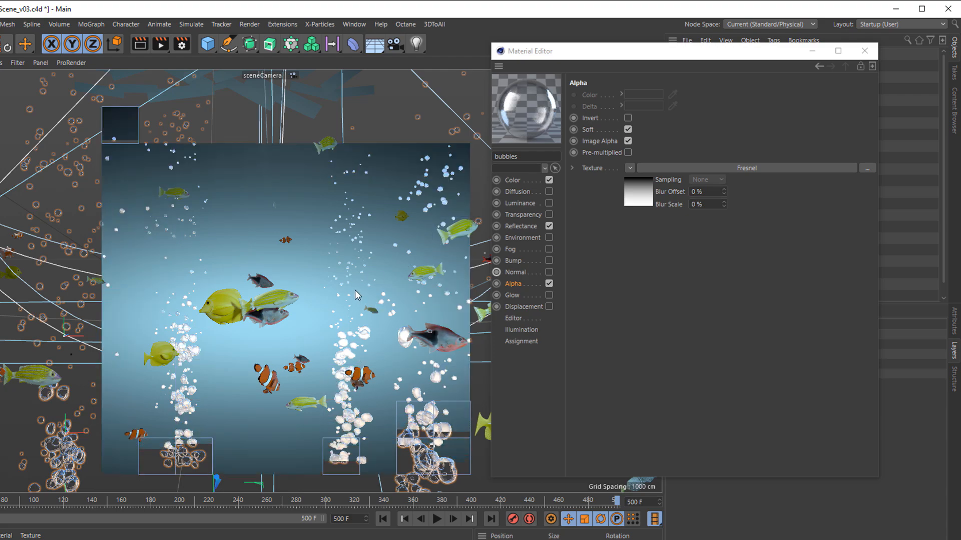
click(308, 262)
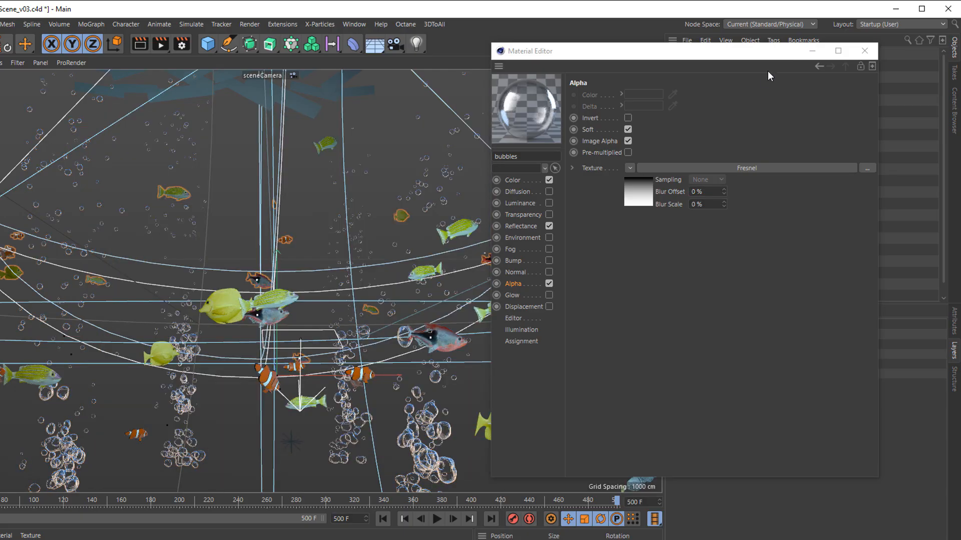
click(813, 52)
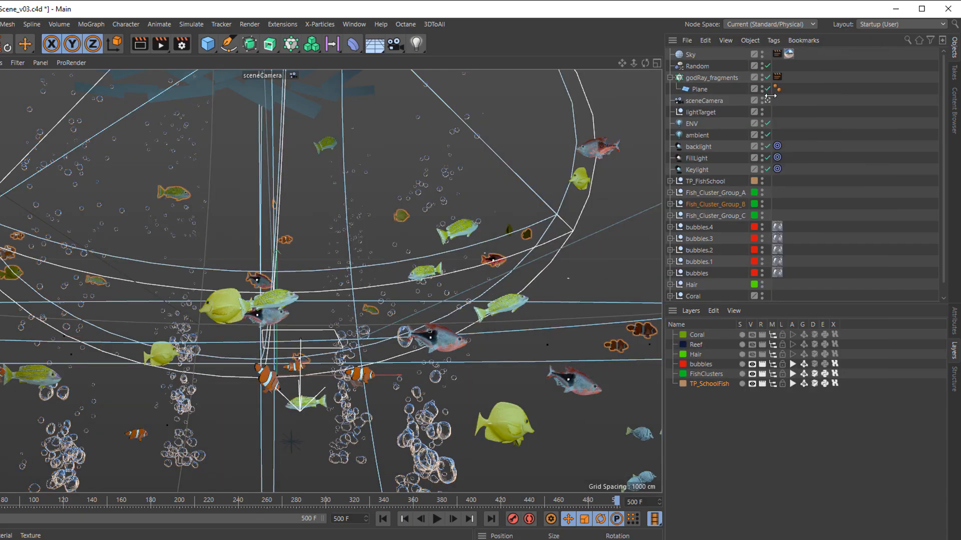
Turn off Seen by Refraction in the Sky's compositing tag and test-render the bubbles
click(781, 52)
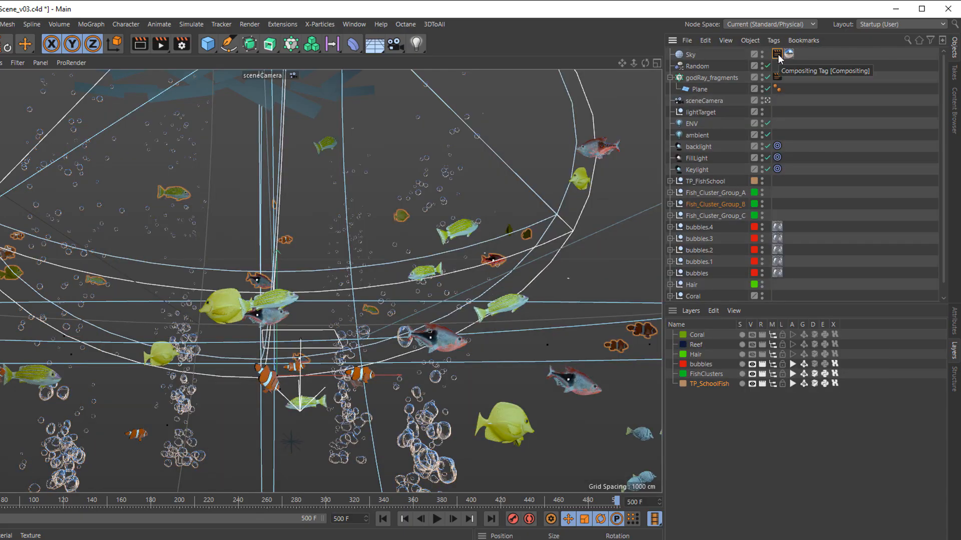
click(956, 323)
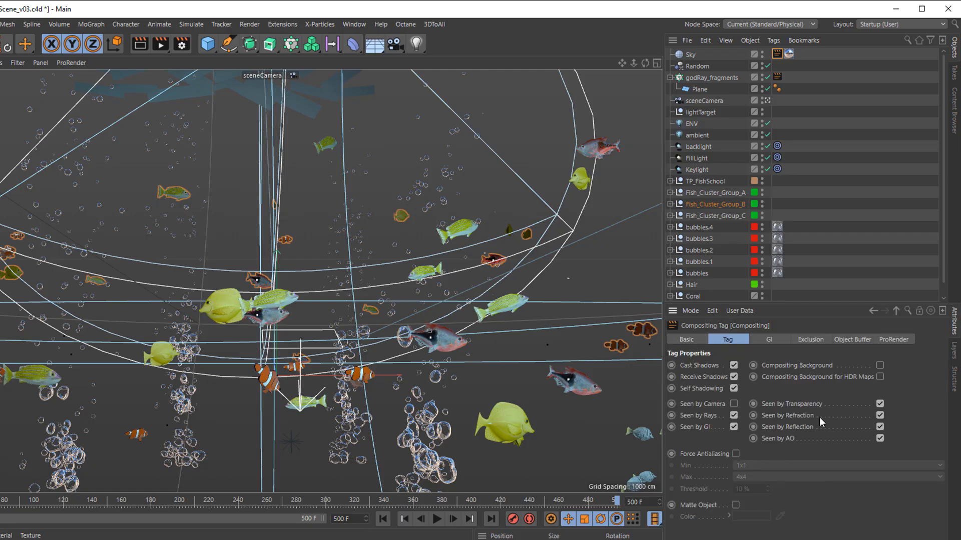
click(879, 415)
key(ctrl+r)
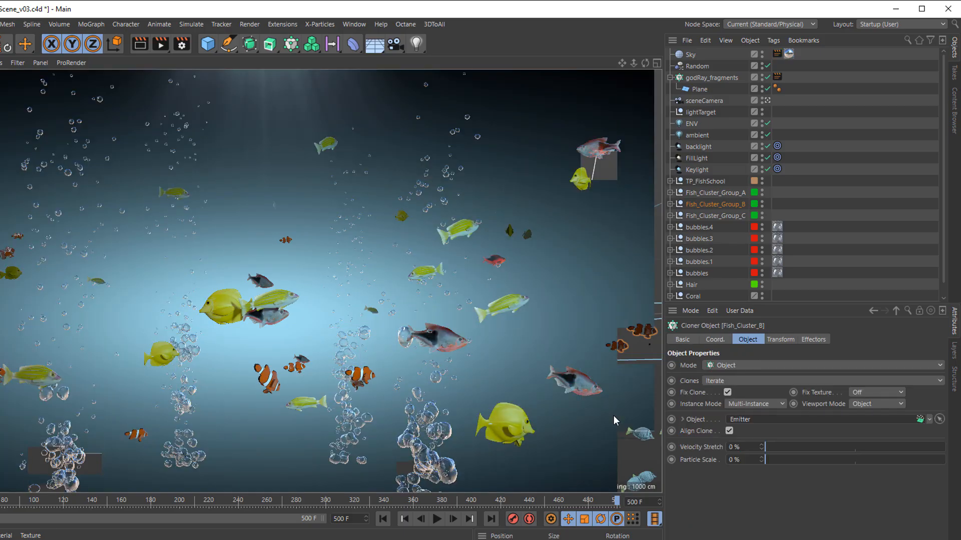
click(614, 416)
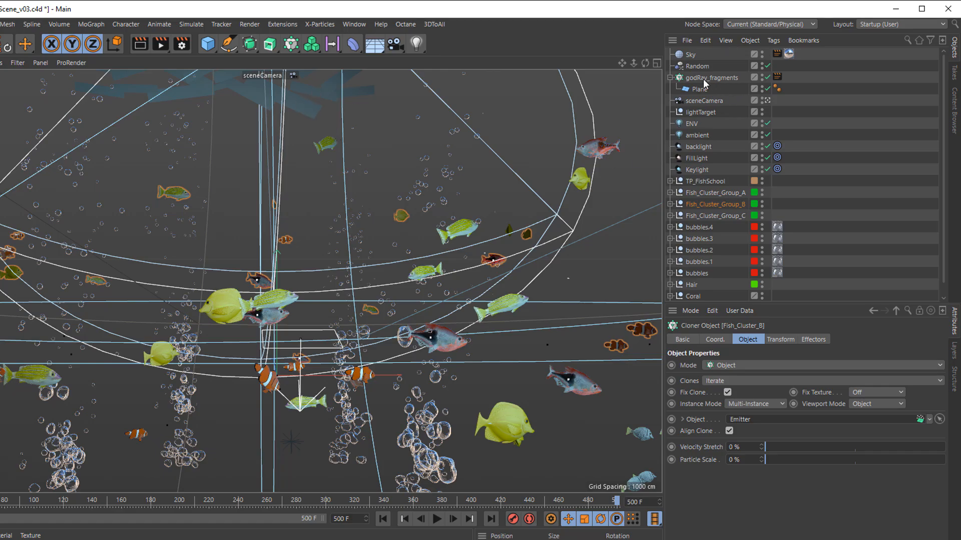
Hide the godRay_fragments object in the viewport and turn all display, render, animation and generator switches back on for the Coral, Reef and Hair layers
click(762, 75)
click(763, 76)
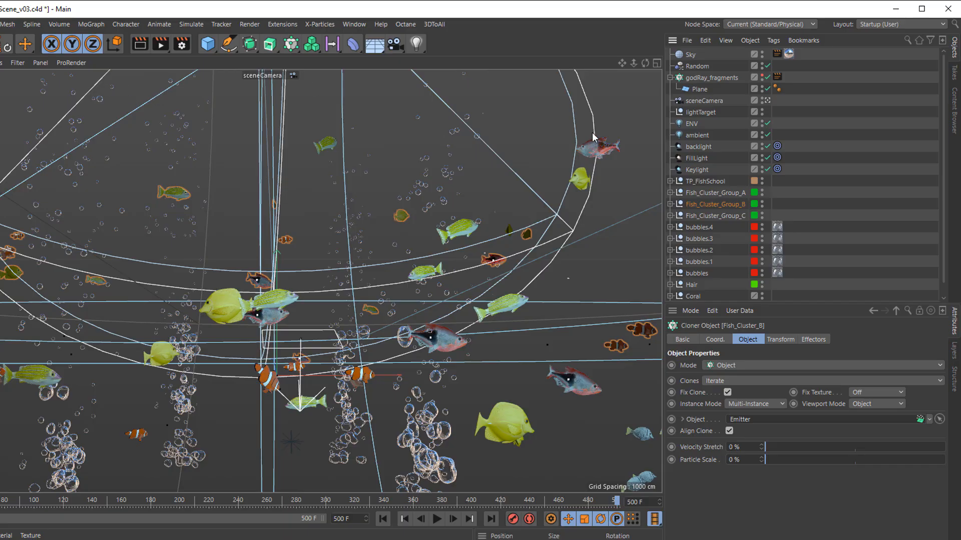
click(955, 351)
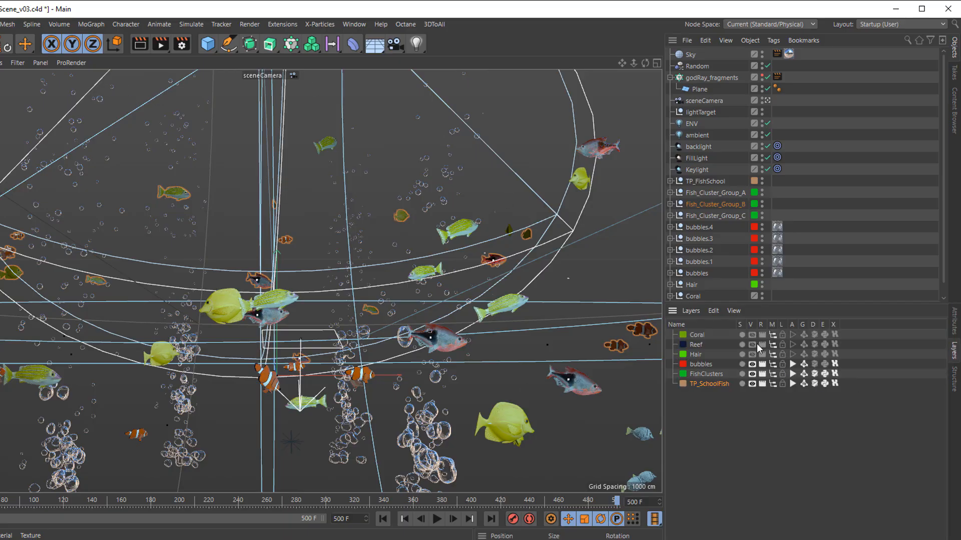
mouse_move(763, 335)
mouse_down()
mouse_move(762, 353)
mouse_move(793, 340)
mouse_move(794, 355)
mouse_move(815, 347)
mouse_move(814, 356)
mouse_move(835, 355)
mouse_up()
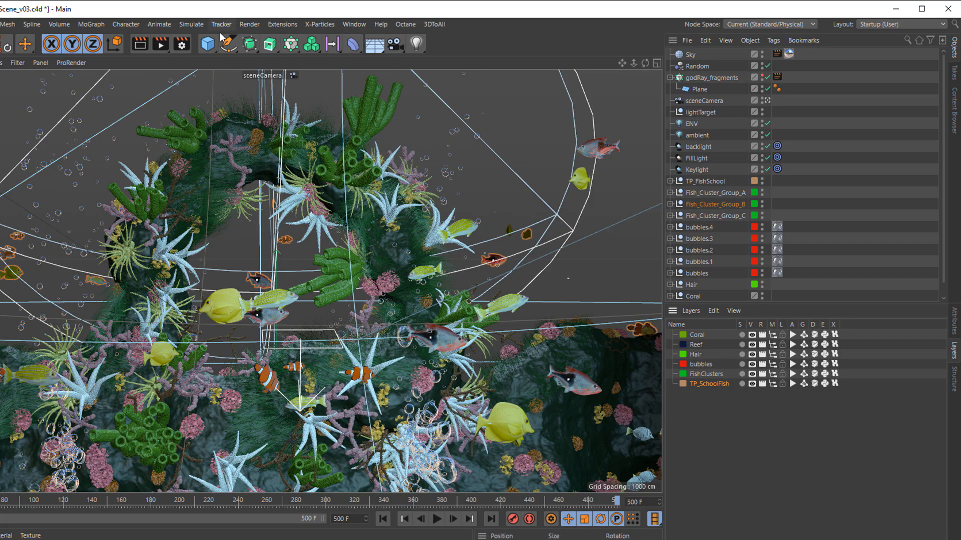
Set the render anti-aliasing to Geometry and test-render the complete reef scene
click(182, 44)
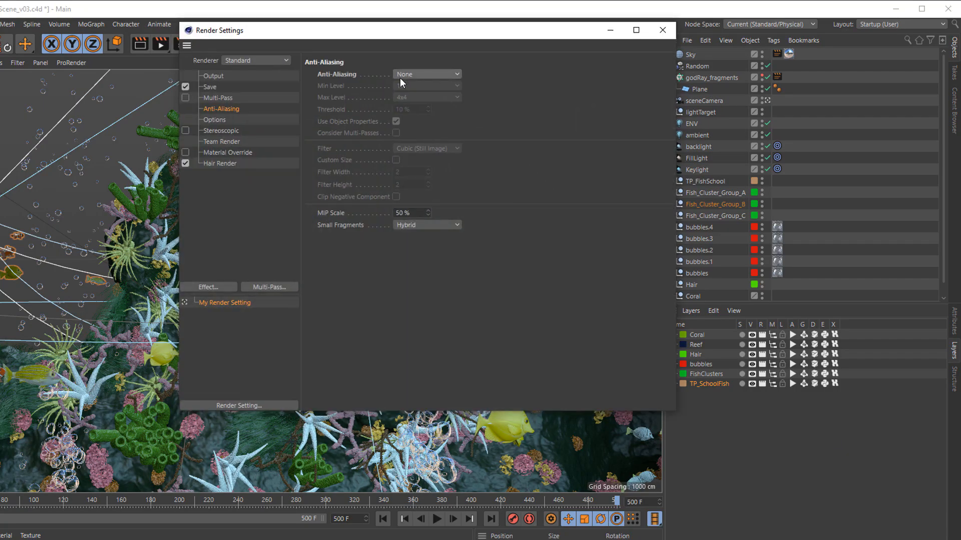
click(416, 74)
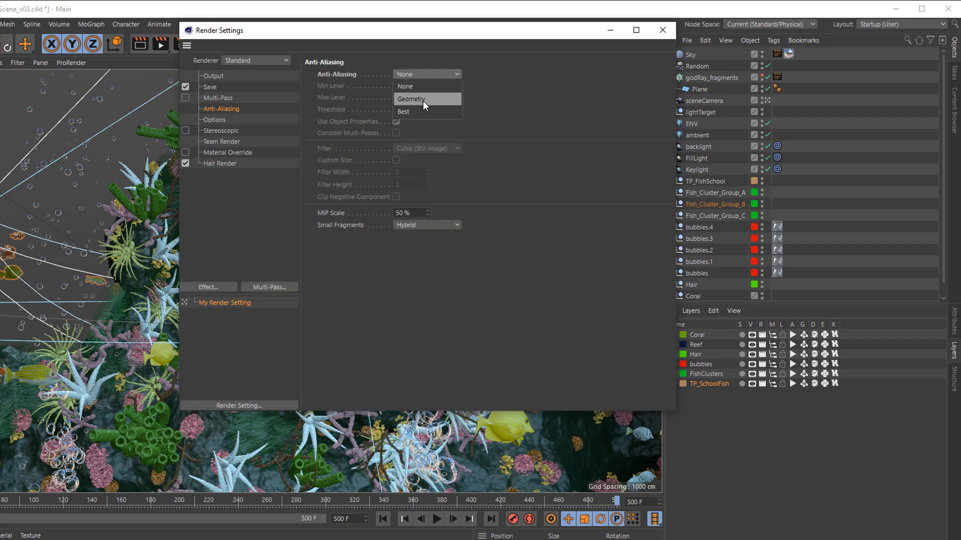
click(419, 98)
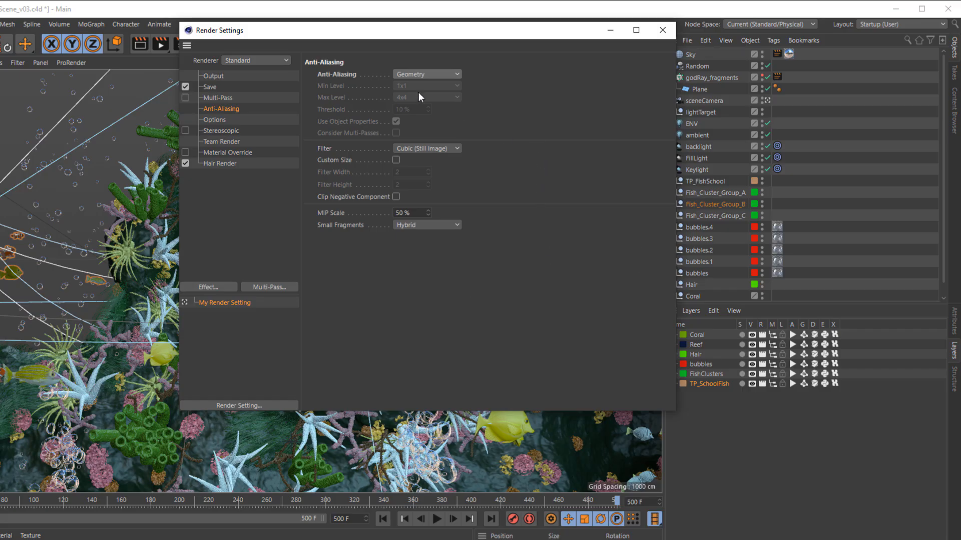
click(611, 31)
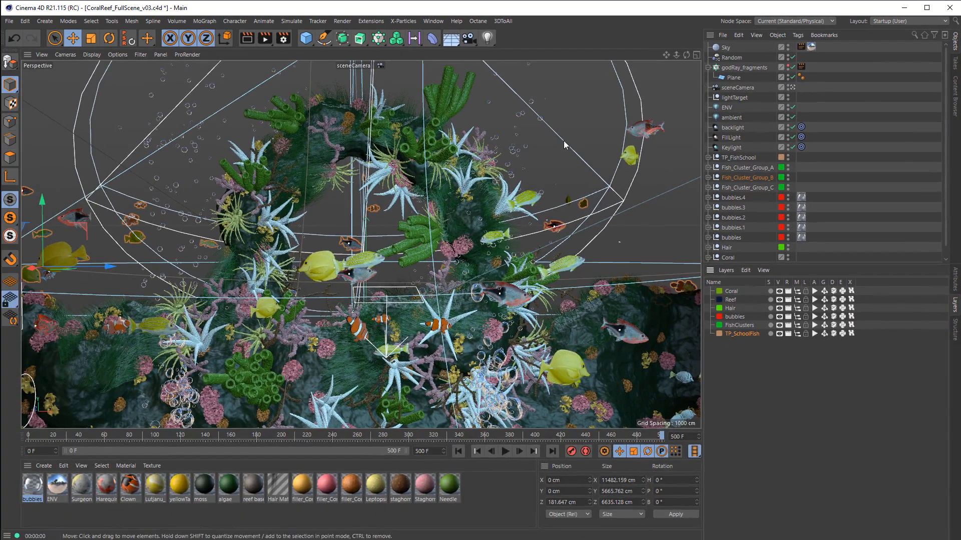
click(248, 40)
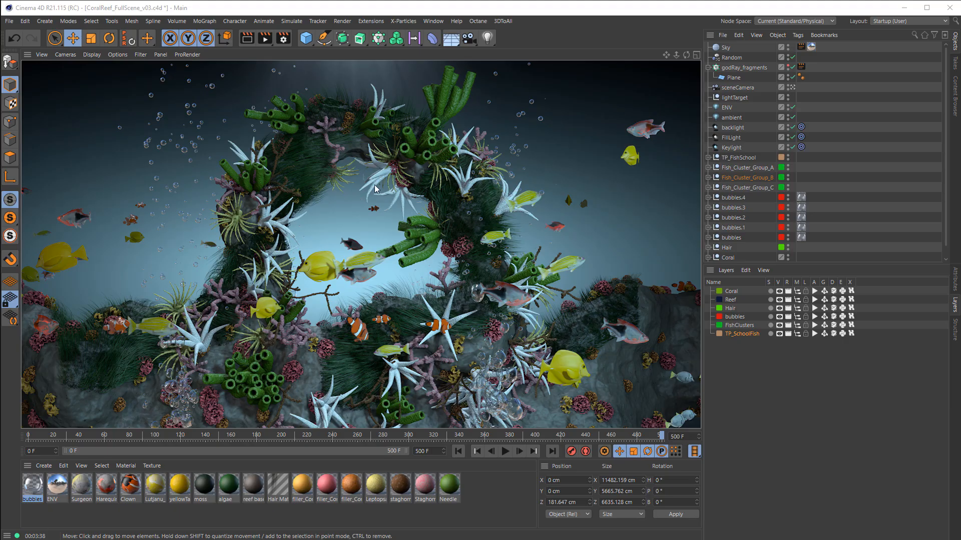
Create another new material and set its color to orange with RGB 220, 130, 19
double_click(78, 515)
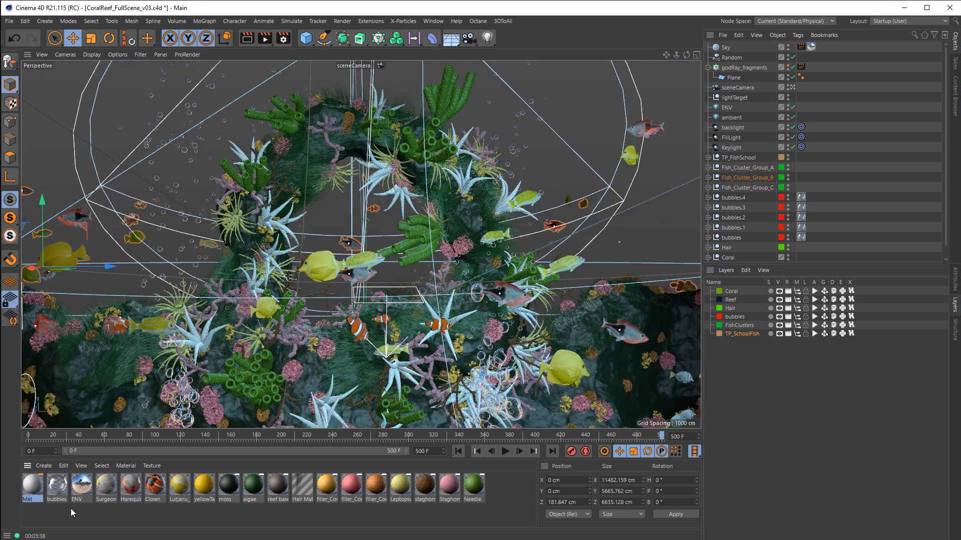
double_click(33, 484)
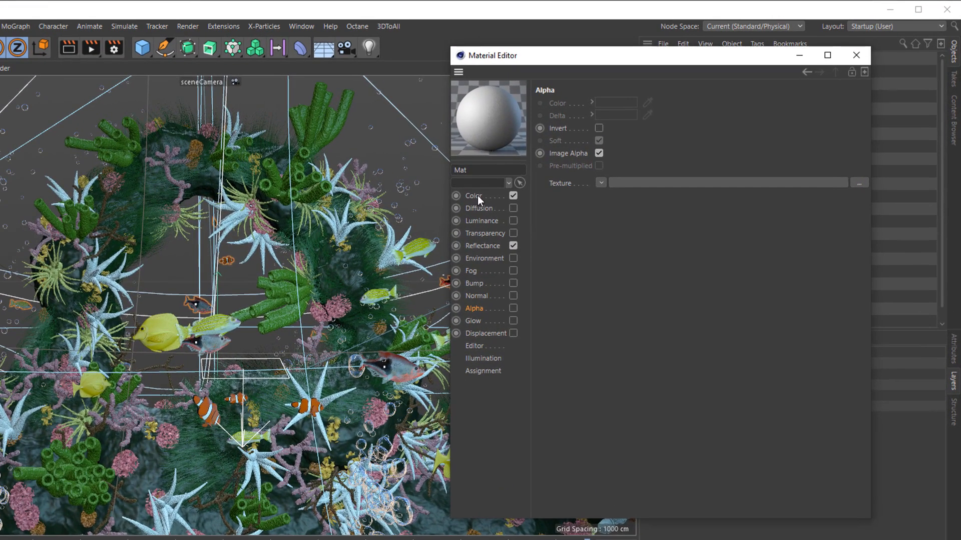
click(553, 166)
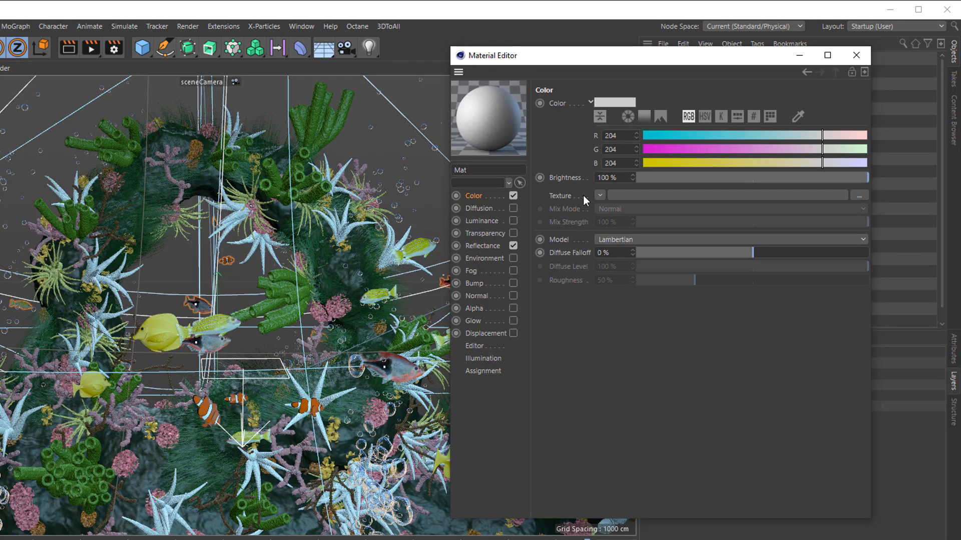
double_click(614, 136)
text(220)
key(Tab)
text(130)
key(Return)
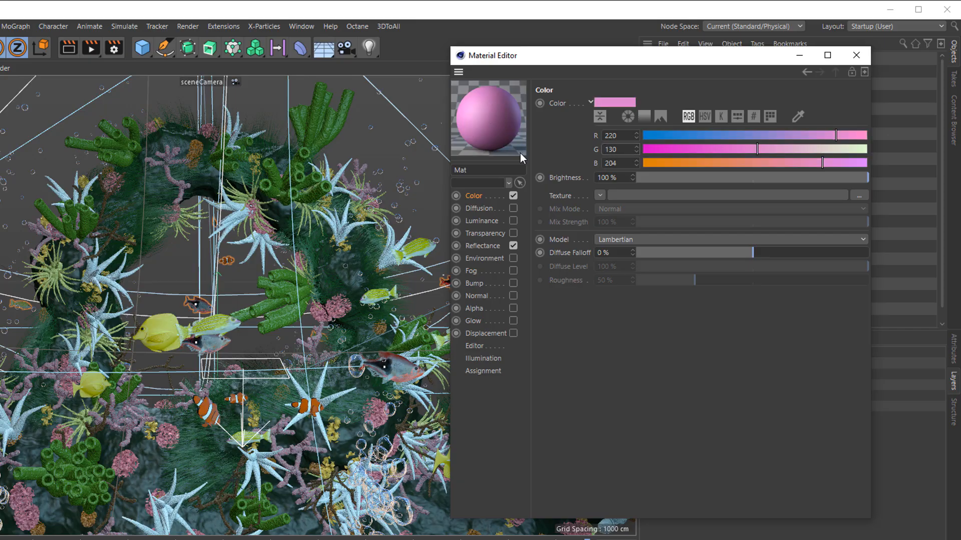
drag(671, 162, 660, 160)
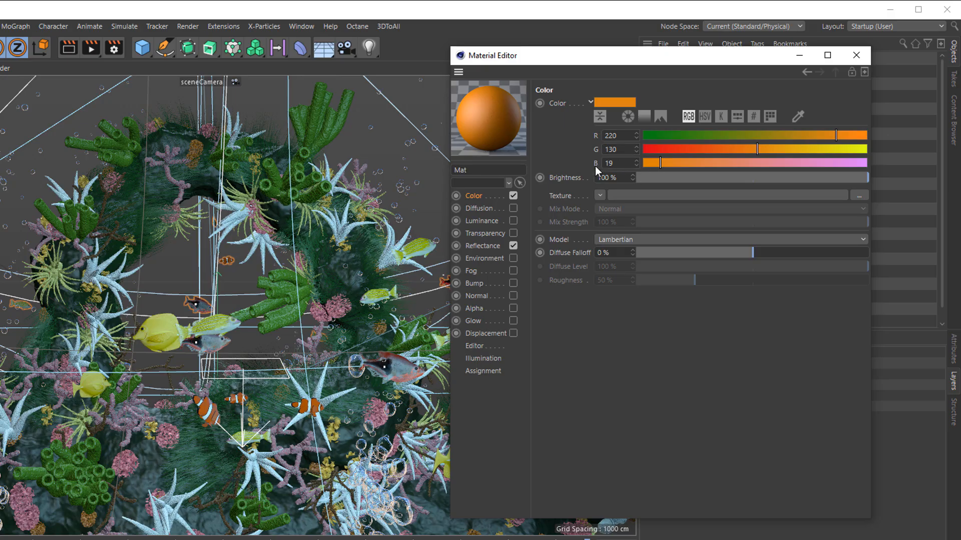
Replace the orange material's default specular with a Beckmann reflectance layer and load a Fresnel texture into its layer color
click(490, 245)
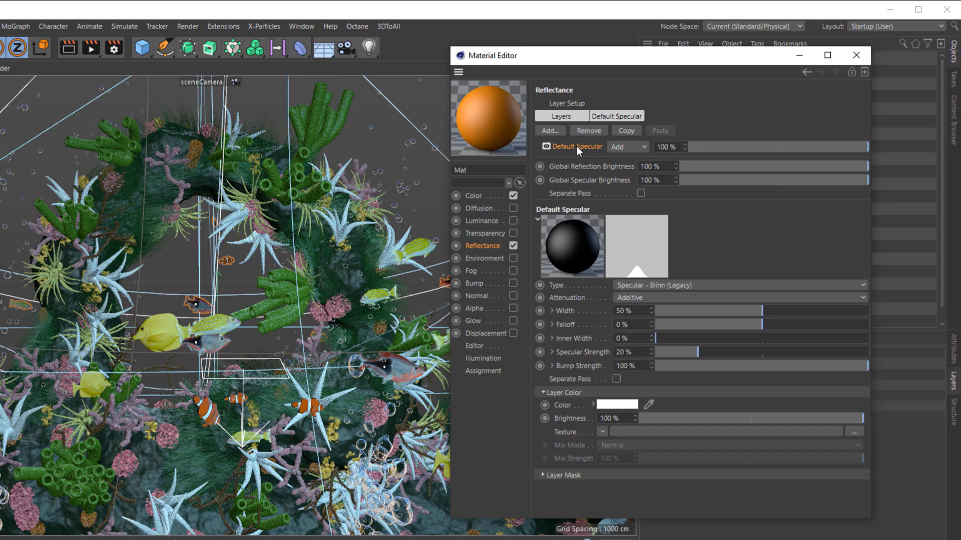
key(Delete)
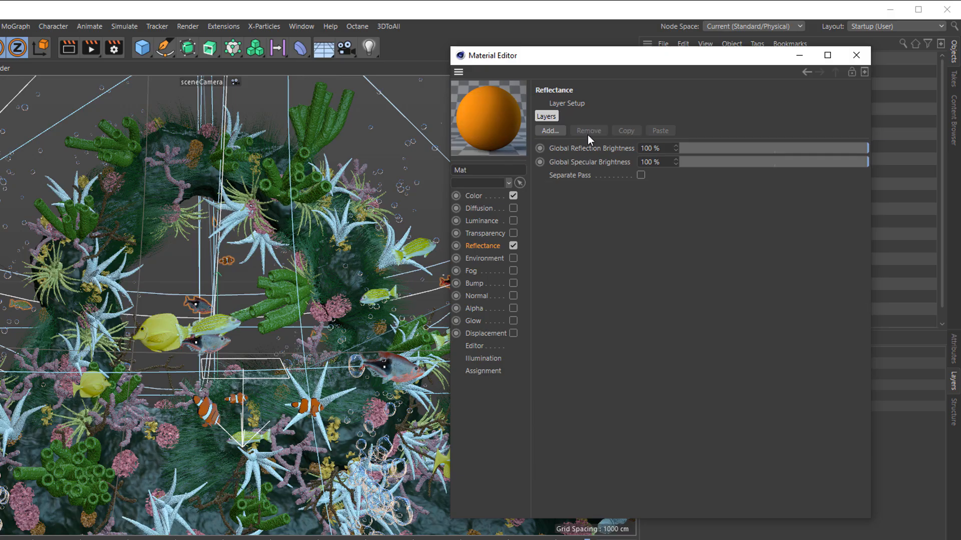
click(548, 130)
click(555, 132)
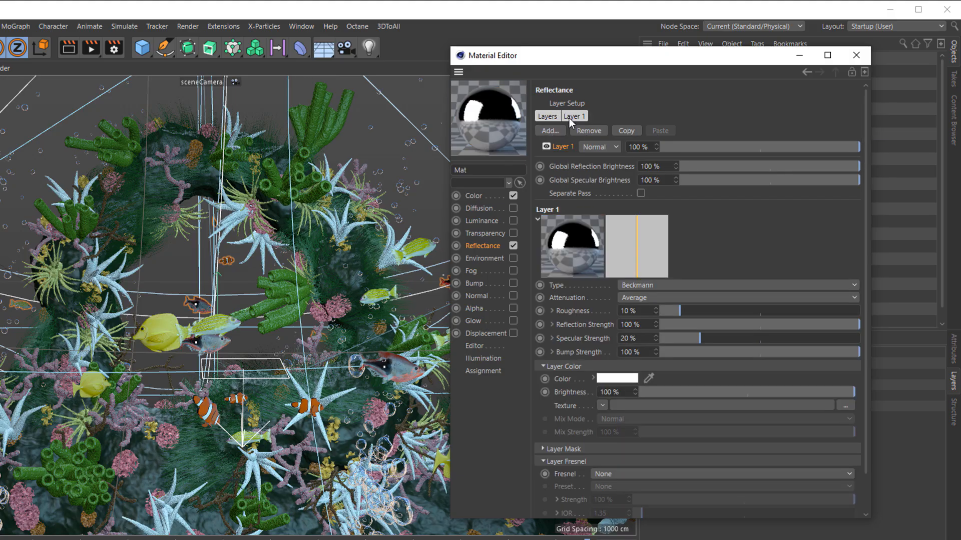
click(601, 405)
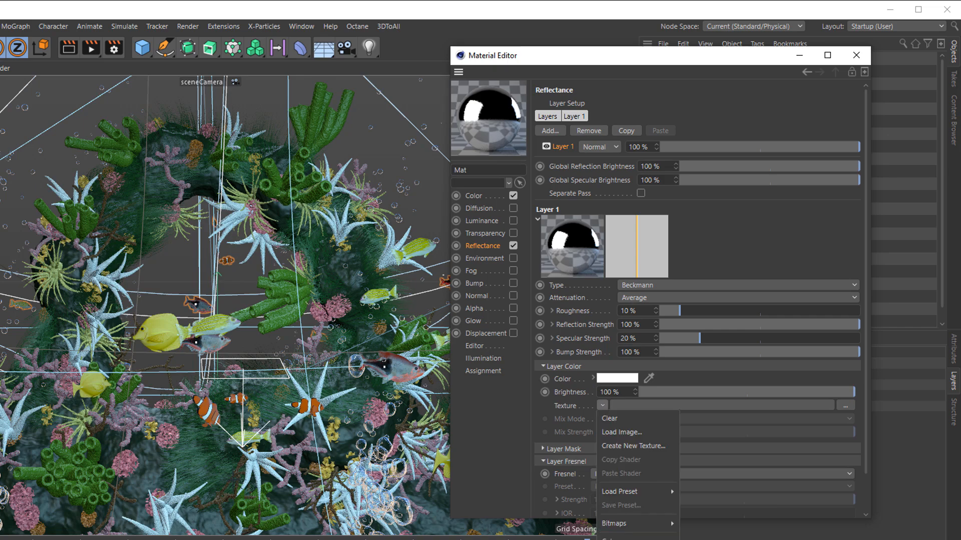
click(619, 539)
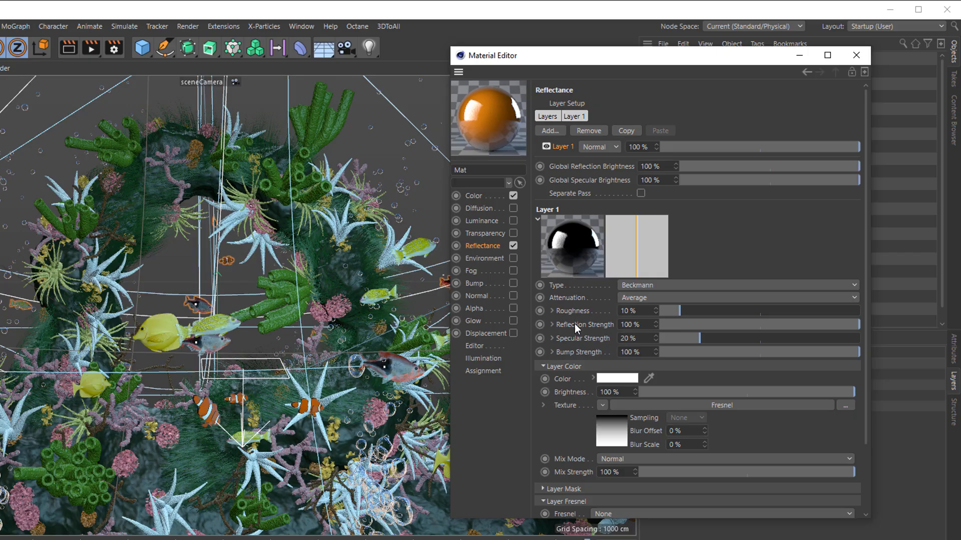
Set the Beckmann layer's reflection strength to 4%, specular strength to 3% and roughness to 20%
click(668, 325)
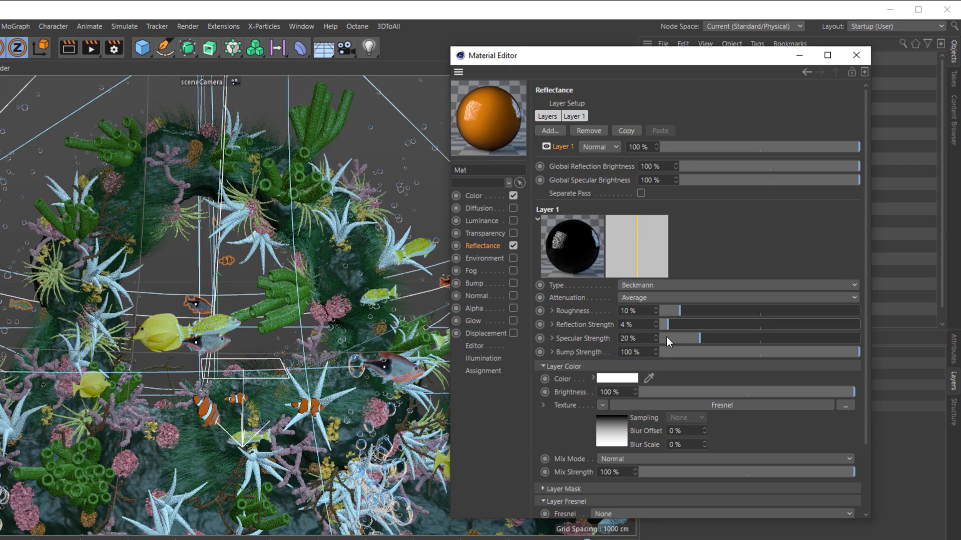
click(666, 338)
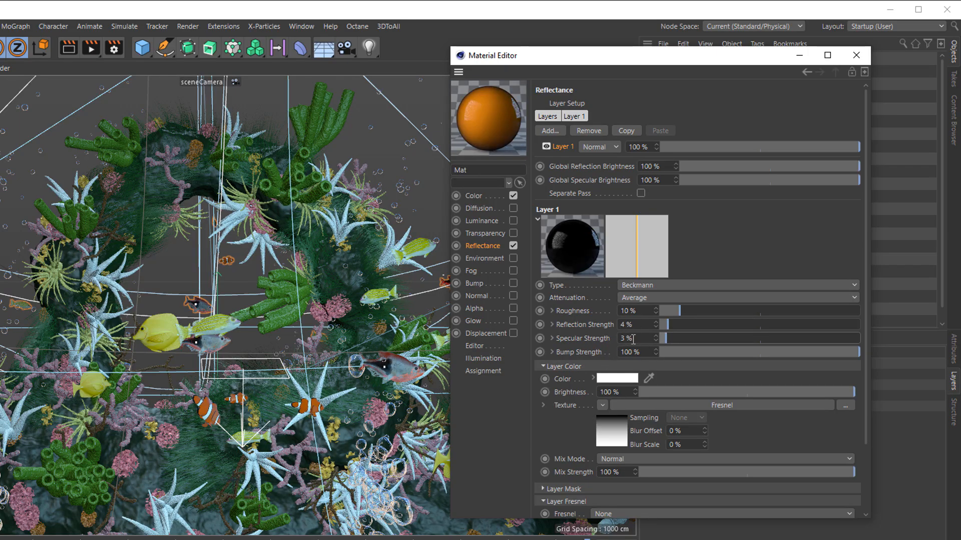
click(701, 310)
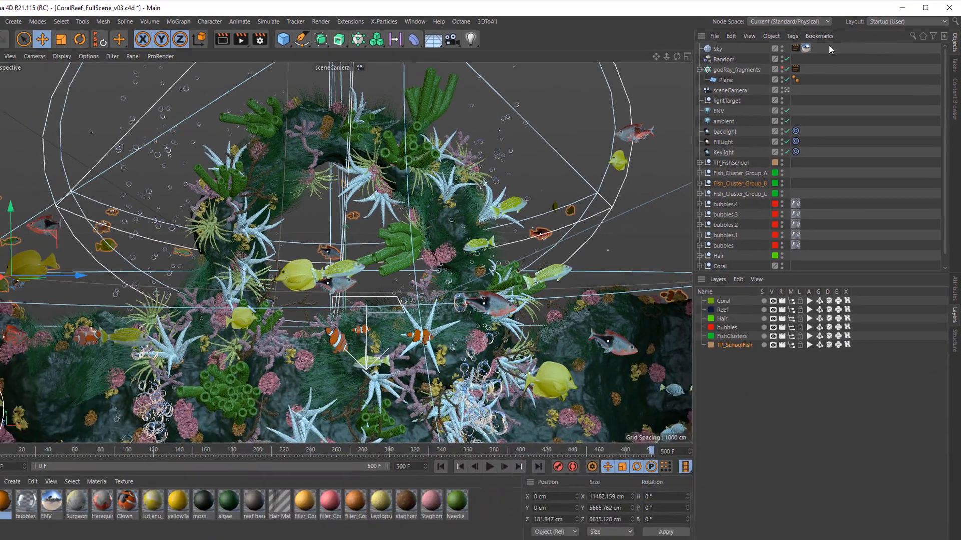
Expand the Coral group and apply the orange material to the needle cloner
scroll(744, 210, down, 1)
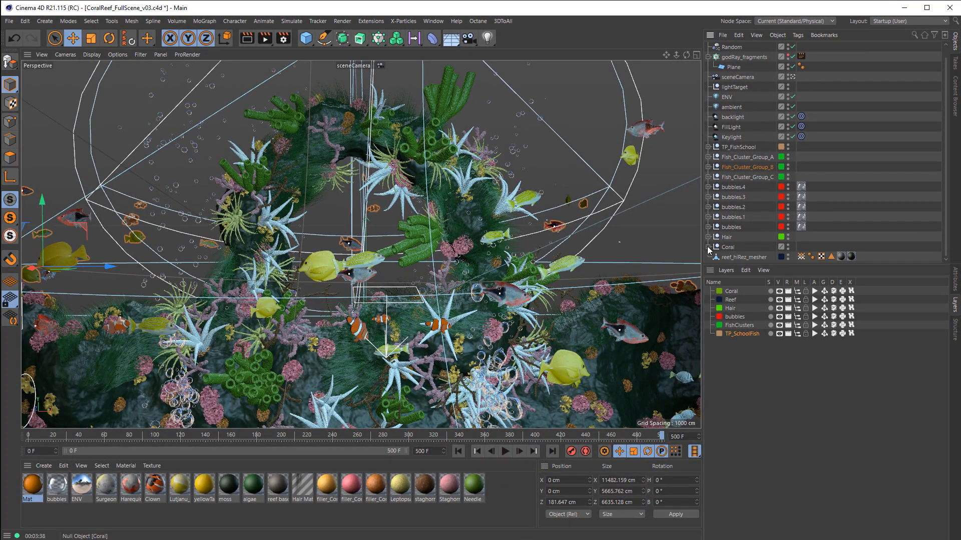
click(708, 247)
scroll(746, 216, down, 5)
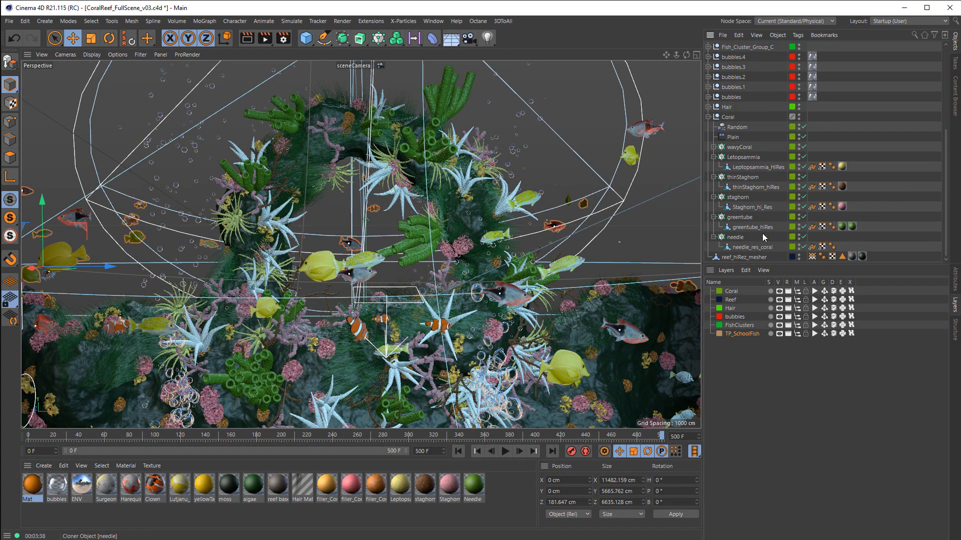
drag(35, 487, 736, 241)
Rename the orange material NeedleCoral and test-render the complete reef scene in the viewport
double_click(33, 484)
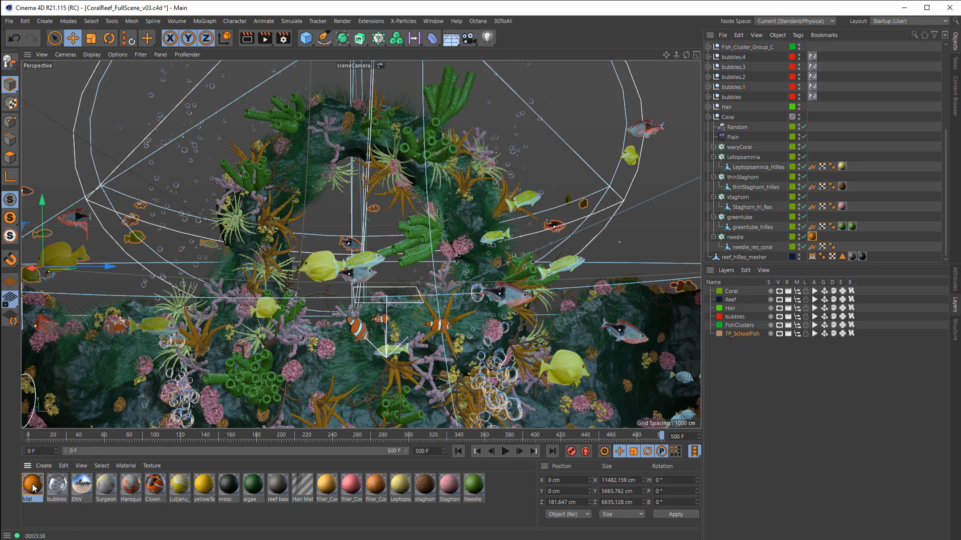
text(NeedleCoral)
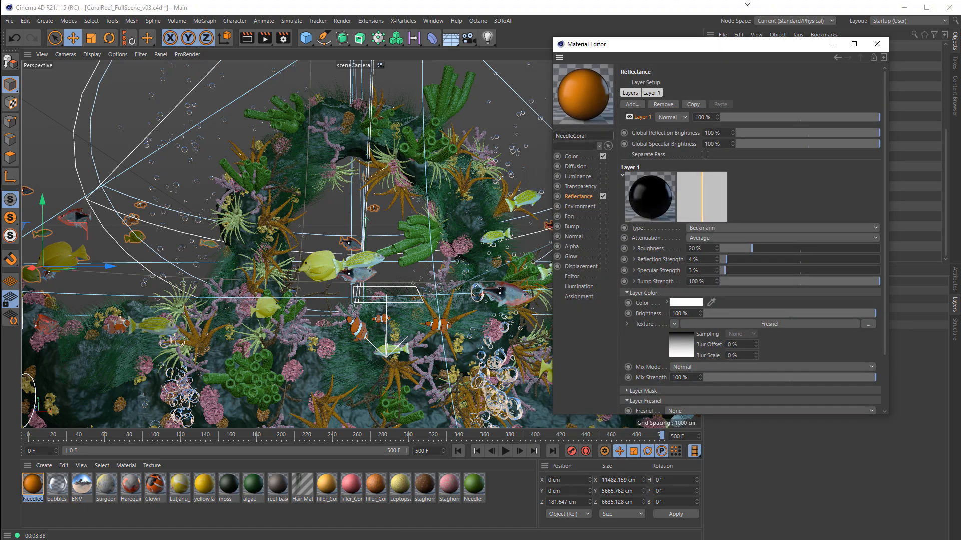
click(833, 45)
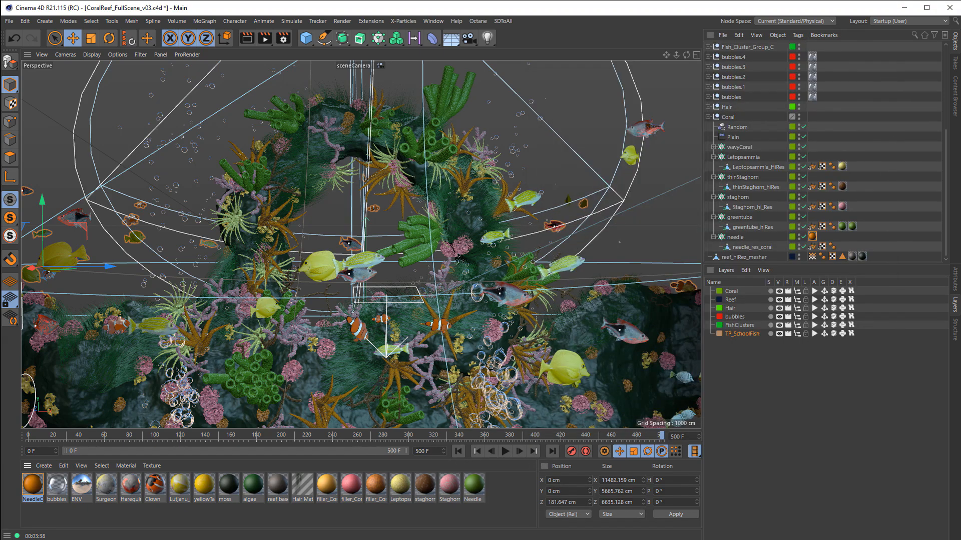
click(247, 39)
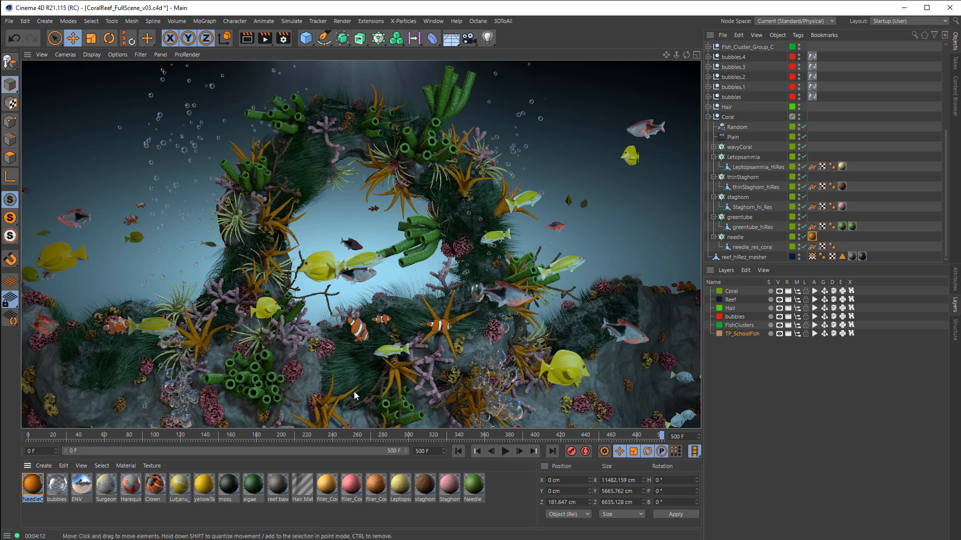
Switch to VLC media player and review the CoralReef_Final.mp4 animation, then return to the Cinema 4D scene
key(alt+Tab)
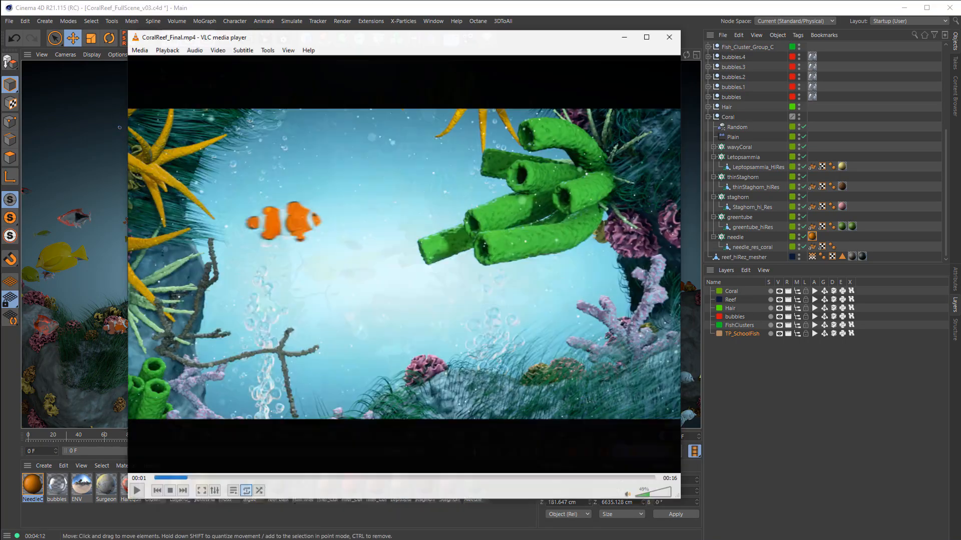
click(126, 486)
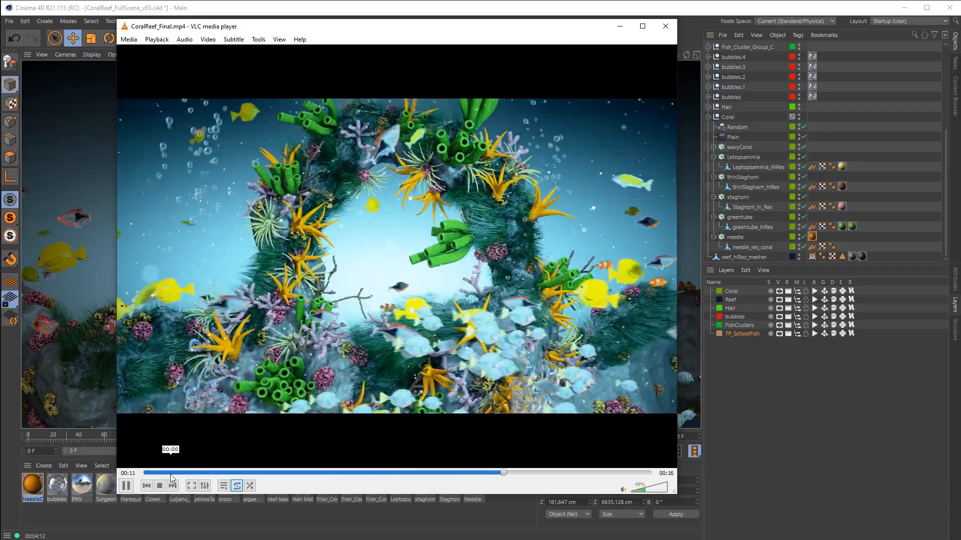
click(169, 473)
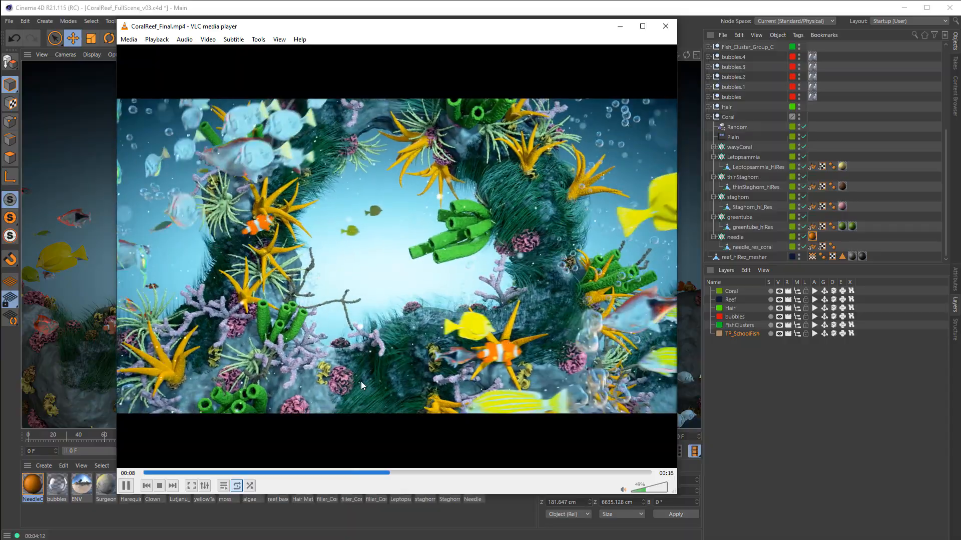
click(127, 486)
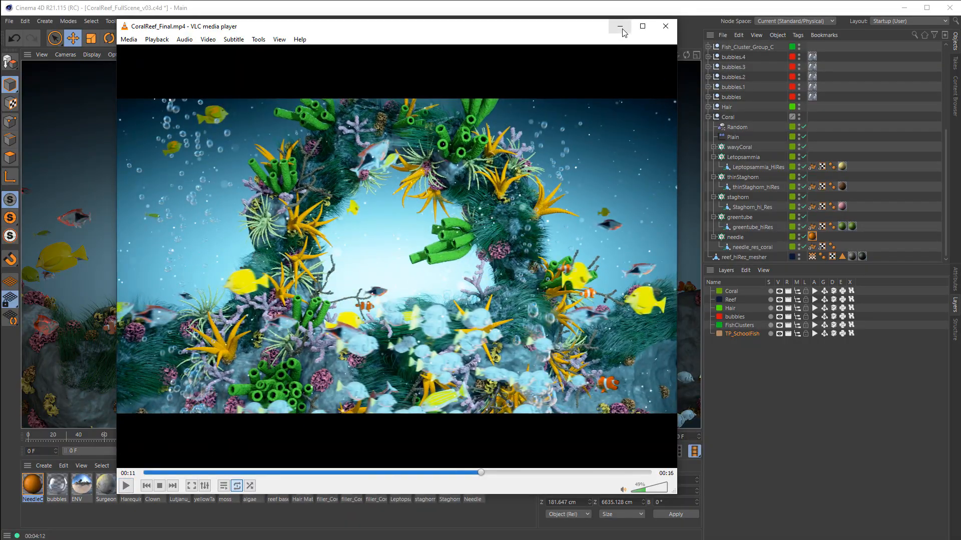
click(621, 26)
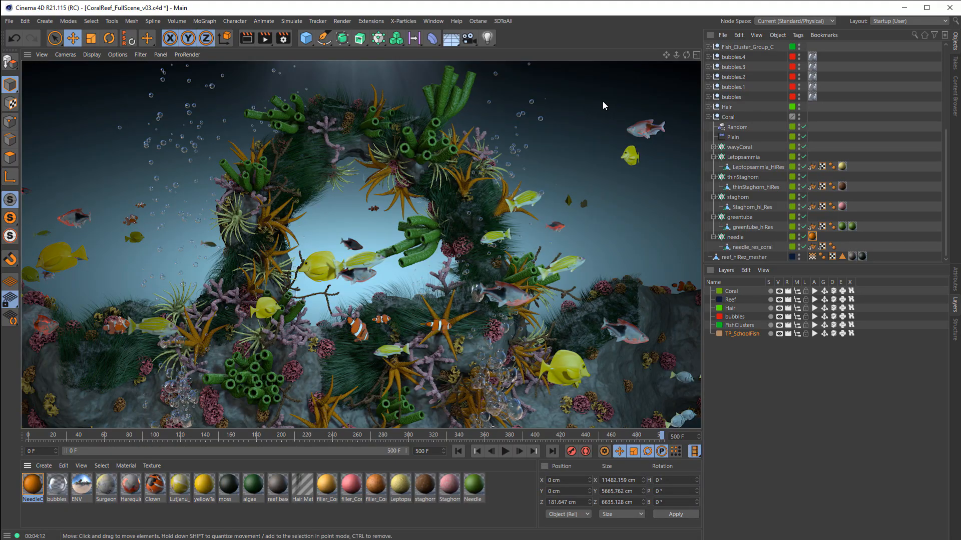